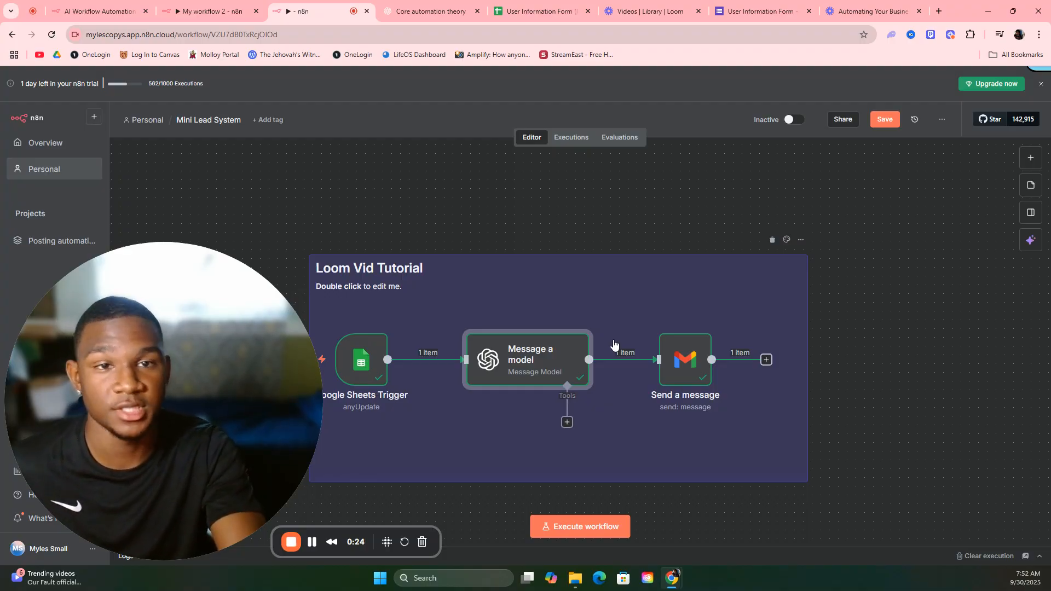
# - Examine the User Information Form responses in Google Forms and the linked response spreadsheet's columns in Google Sheets
pyautogui.moveTo(361, 338)
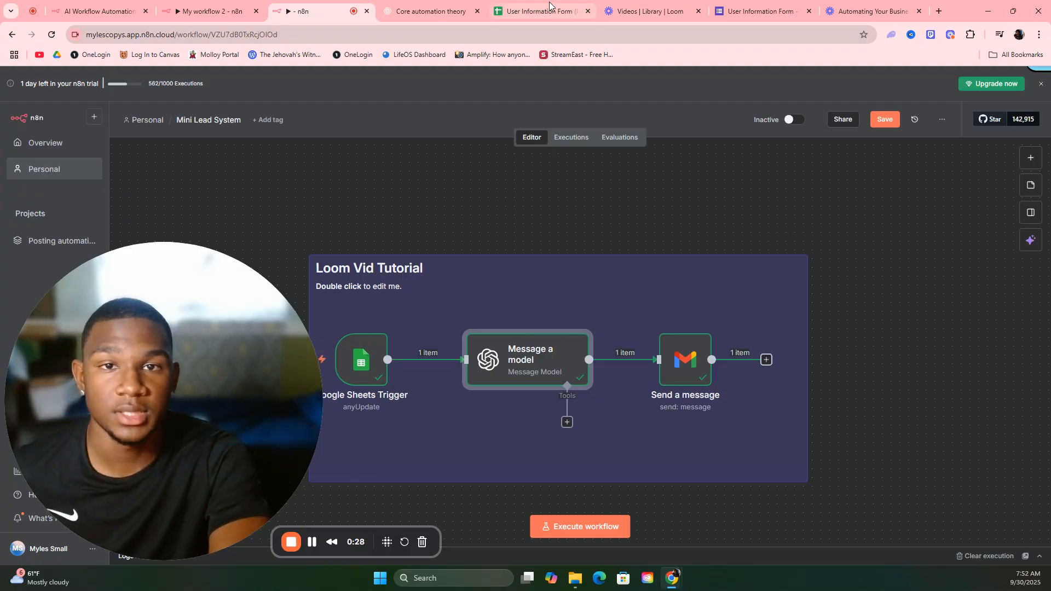
pyautogui.moveTo(719, 268)
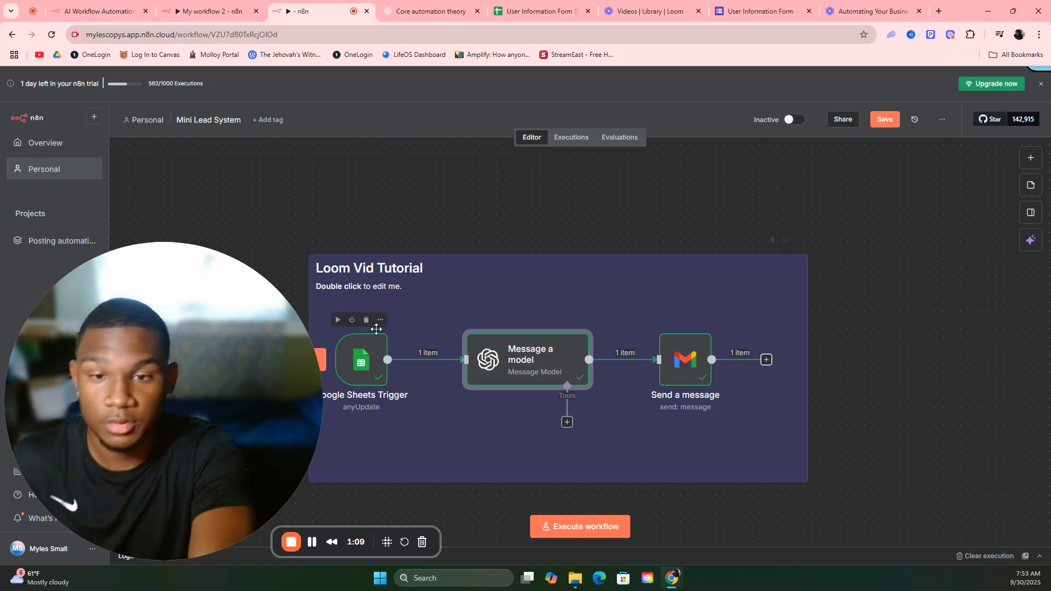
pyautogui.click(749, 13)
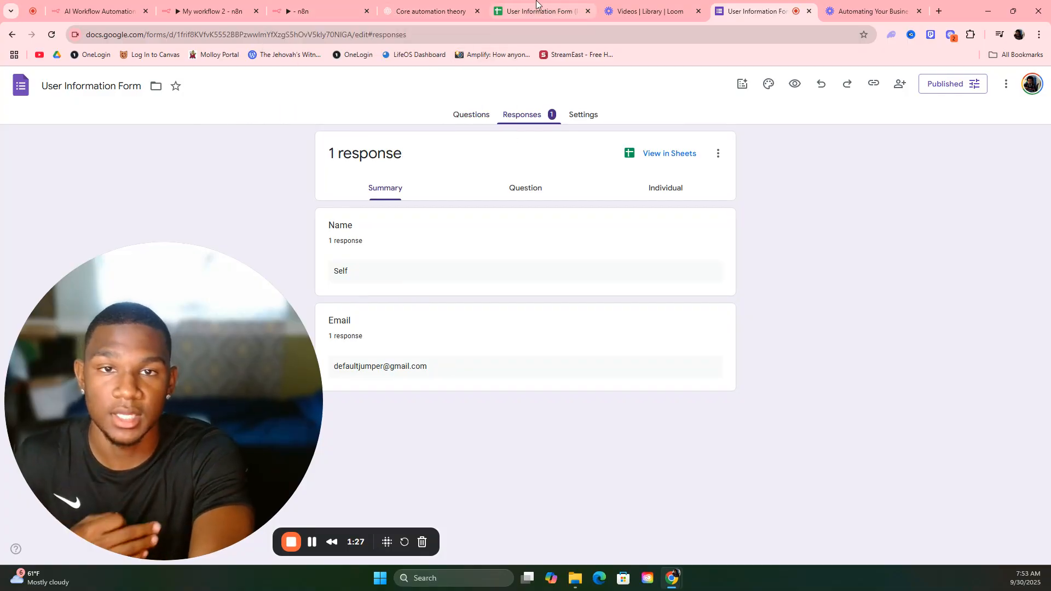
pyautogui.click(559, 5)
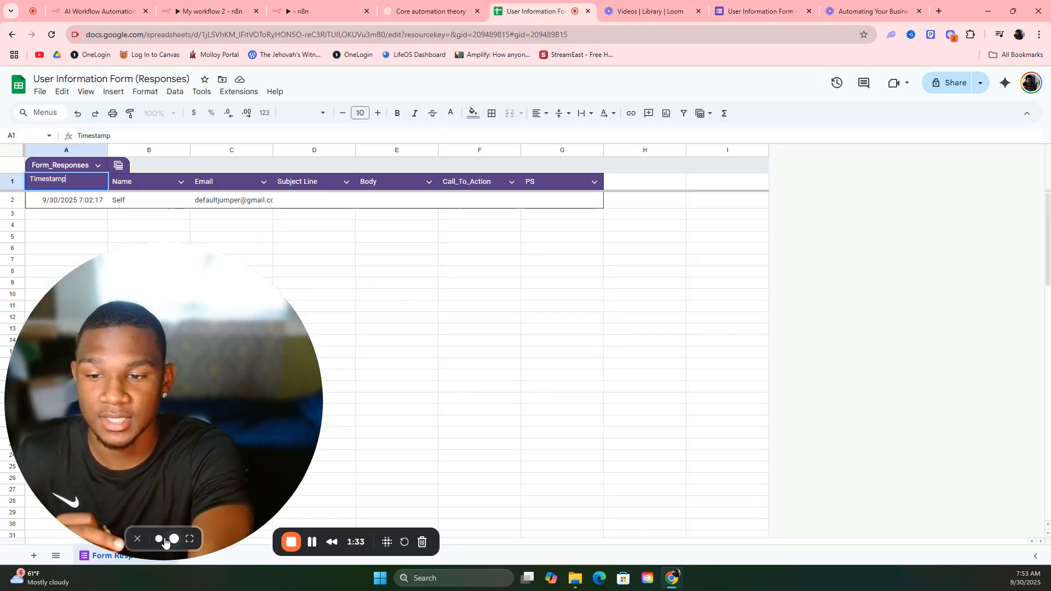
pyautogui.click(158, 539)
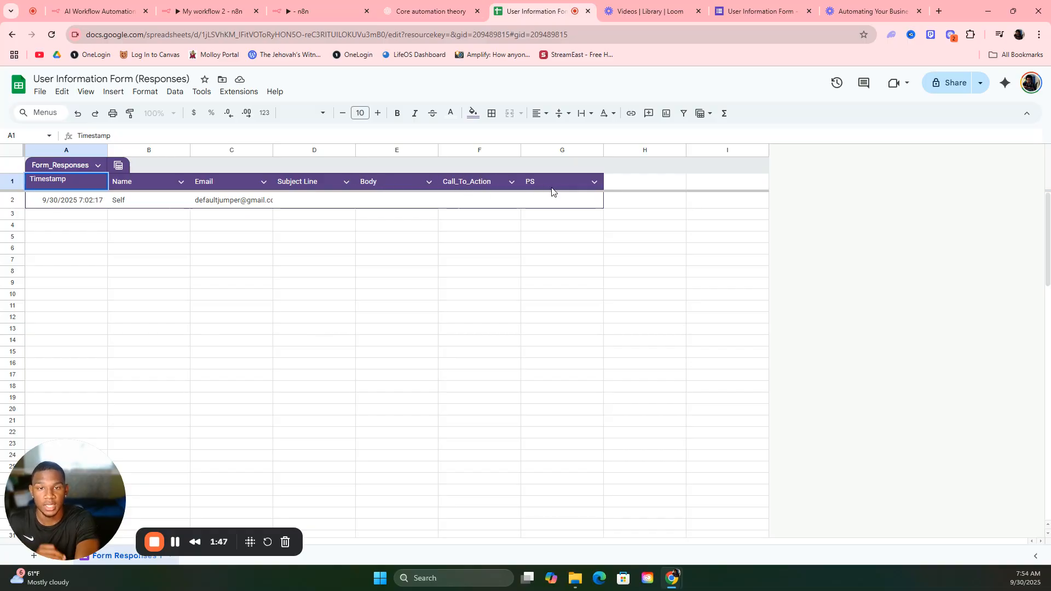
# - Return to the Mini Lead System workflow in n8n and view the system and assistant prompts of the Message a model node
pyautogui.click(316, 7)
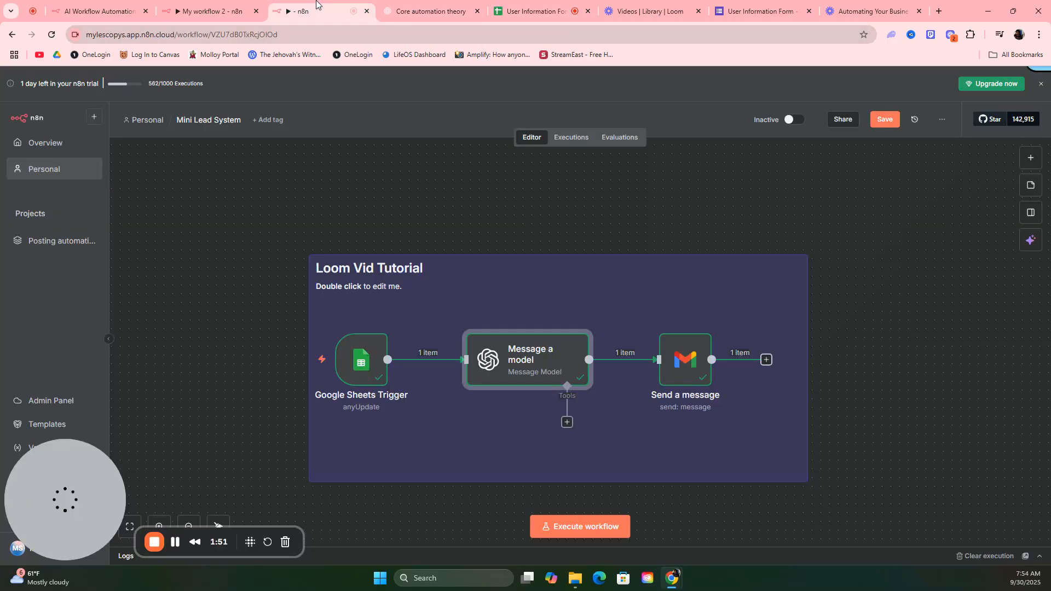
pyautogui.doubleClick(535, 361)
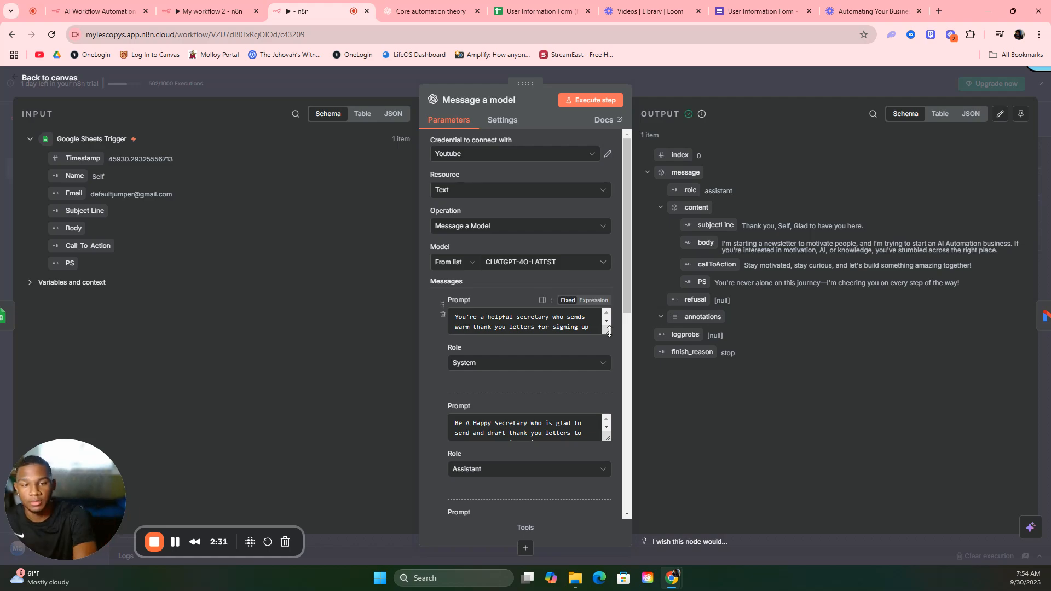
pyautogui.moveTo(607, 331); pyautogui.dragTo(610, 456)
pyautogui.scroll(-1, 609, 425)
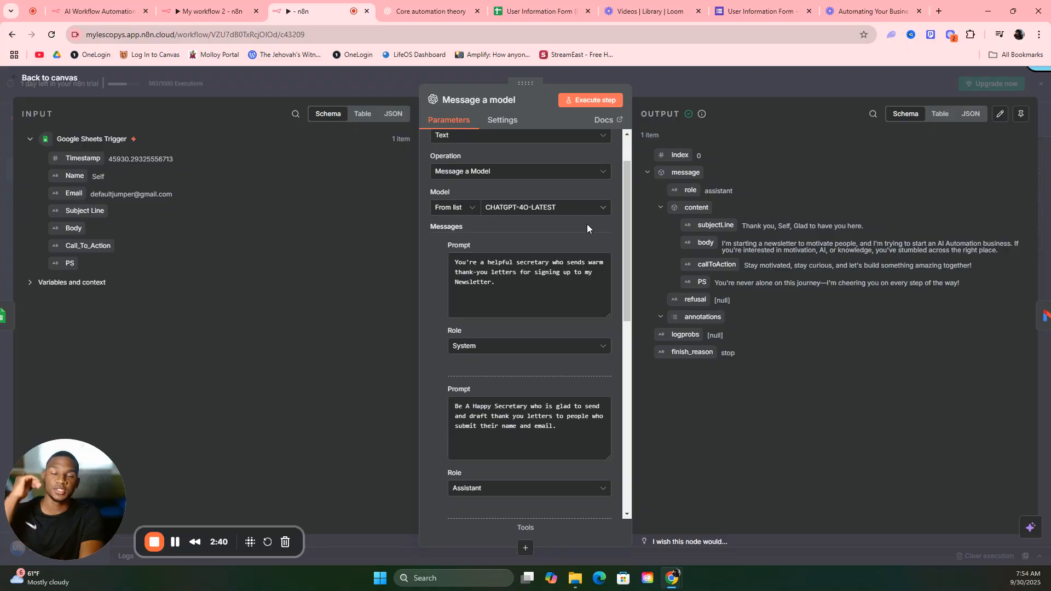
pyautogui.click(667, 88)
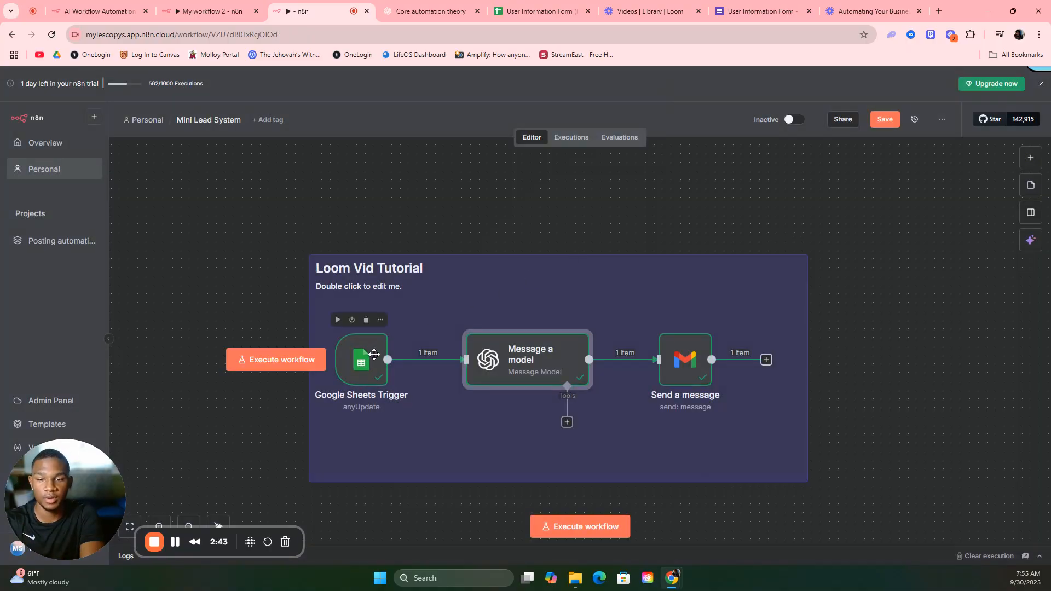
# - Review the Google Sheets Trigger node's parameters and output fields, and return to the canvas
pyautogui.doubleClick(374, 354)
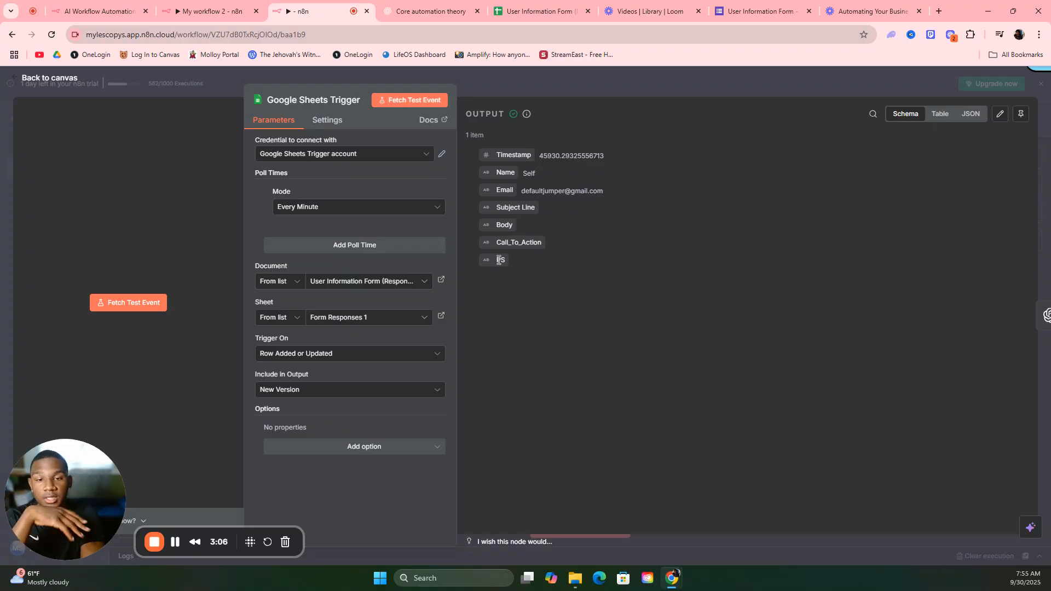
pyautogui.click(779, 84)
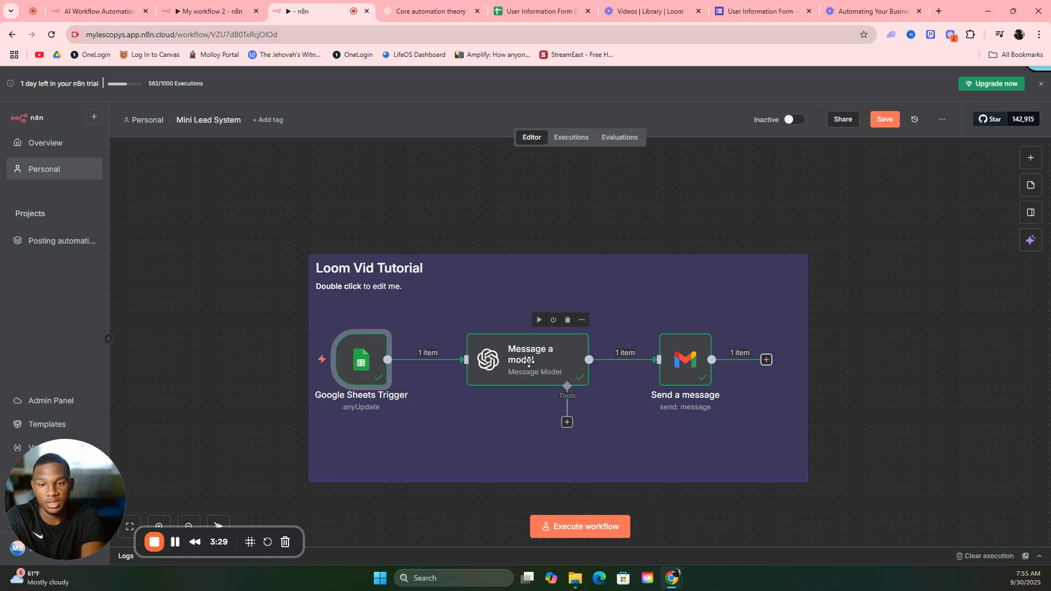
# - Reopen the Message a model node and enlarge the system and assistant prompt boxes to read their full text
pyautogui.click(528, 361)
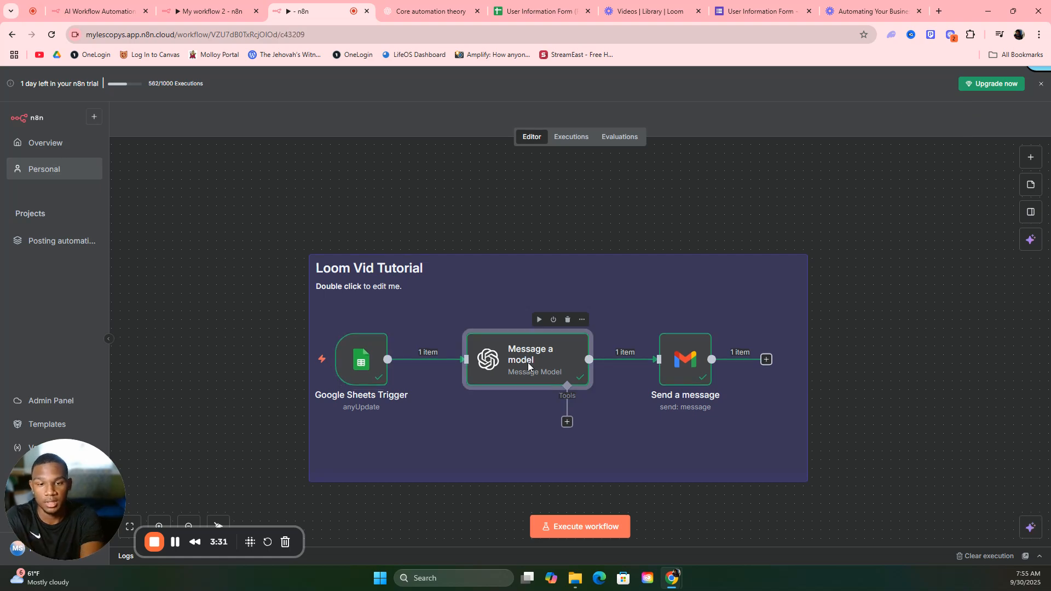
pyautogui.doubleClick(527, 361)
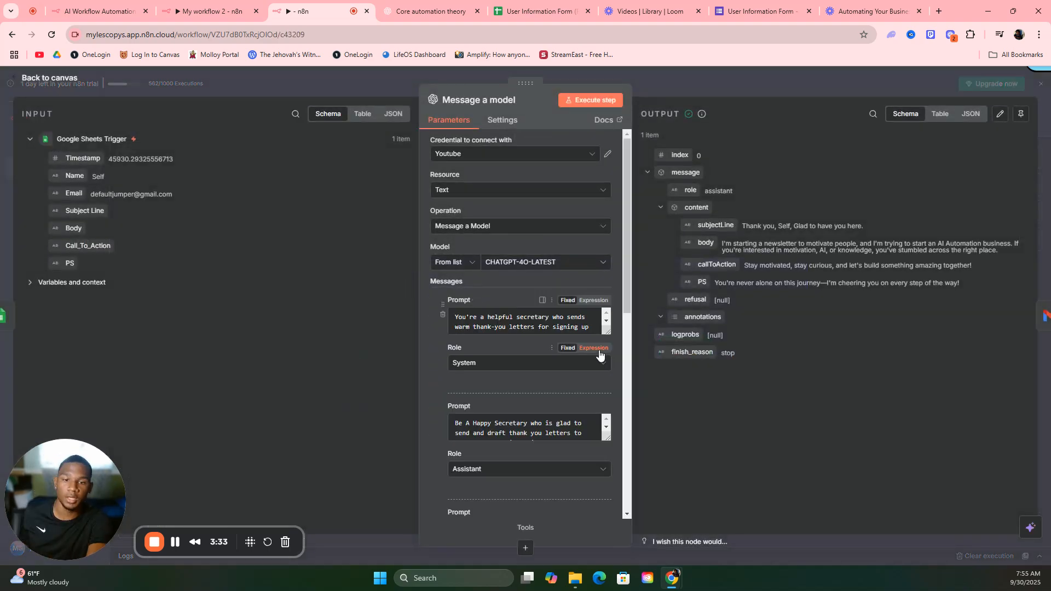
pyautogui.moveTo(605, 332); pyautogui.dragTo(600, 380)
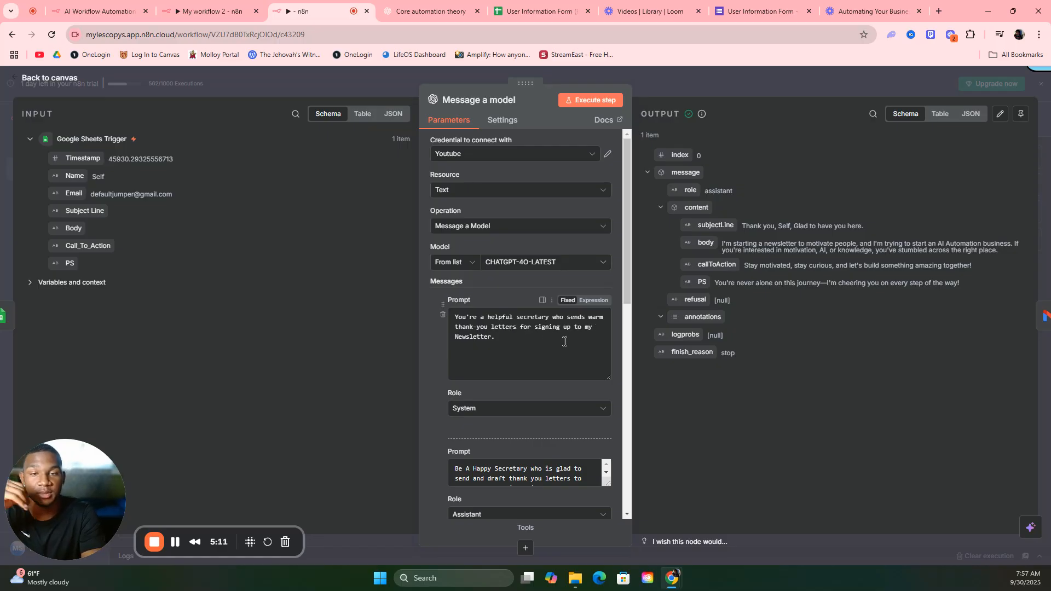
pyautogui.scroll(-3, 583, 329)
pyautogui.scroll(-2, 588, 312)
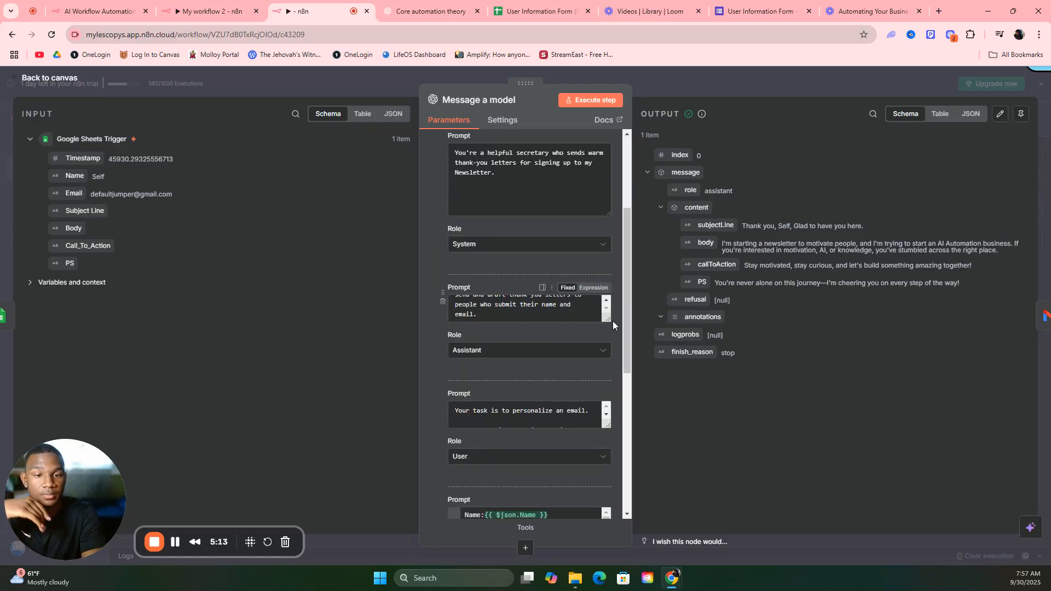
pyautogui.scroll(-2, 618, 274)
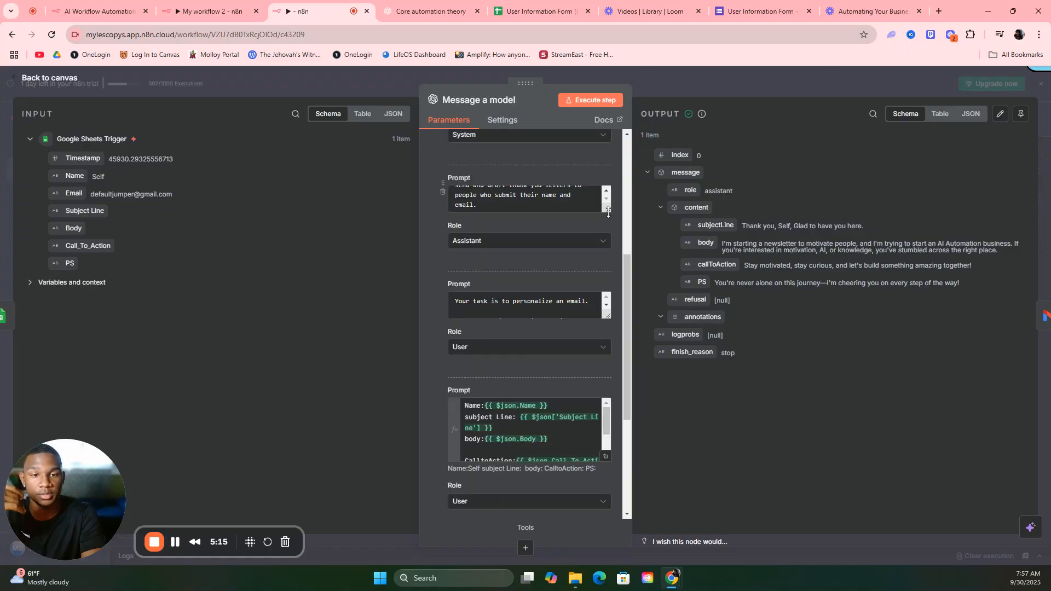
pyautogui.moveTo(607, 210); pyautogui.dragTo(614, 270)
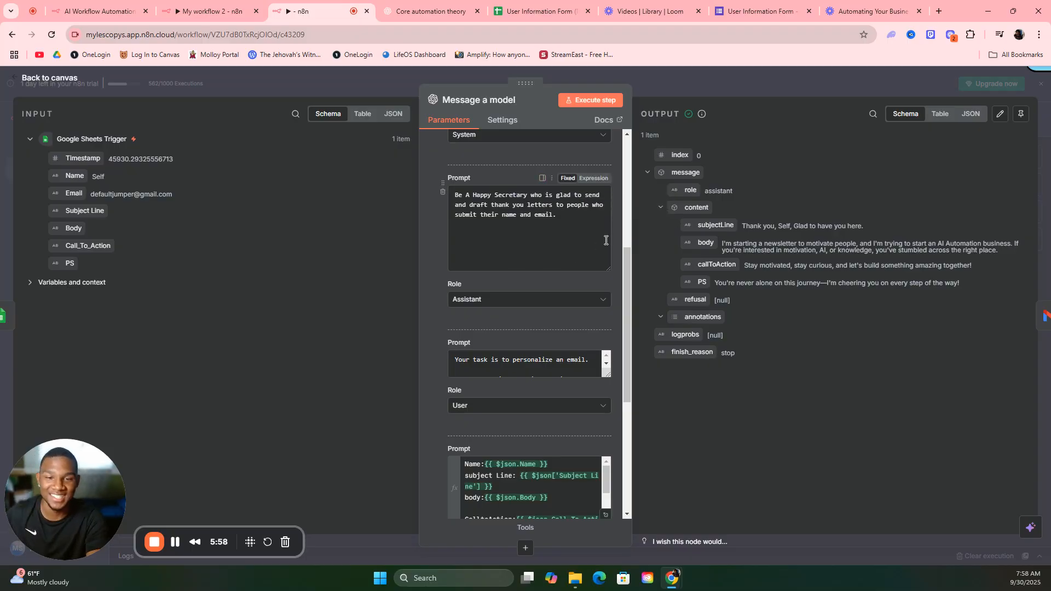
# - Enlarge the first user prompt box to read its email personalization instructions and templates in full
pyautogui.scroll(-2, 612, 224)
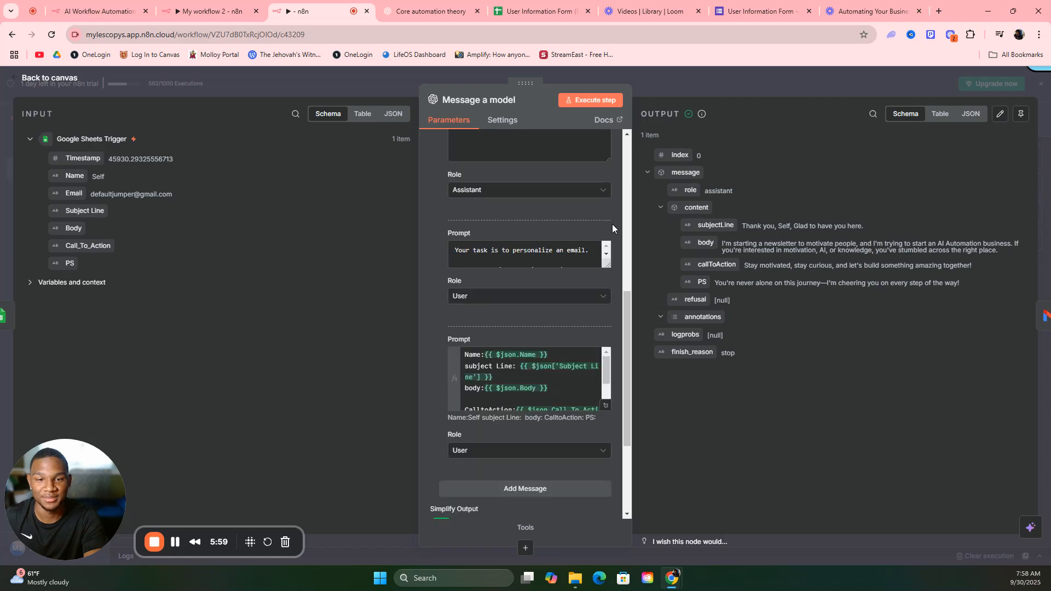
pyautogui.scroll(-1, 611, 219)
pyautogui.moveTo(606, 212); pyautogui.dragTo(602, 433)
pyautogui.scroll(1, 559, 375)
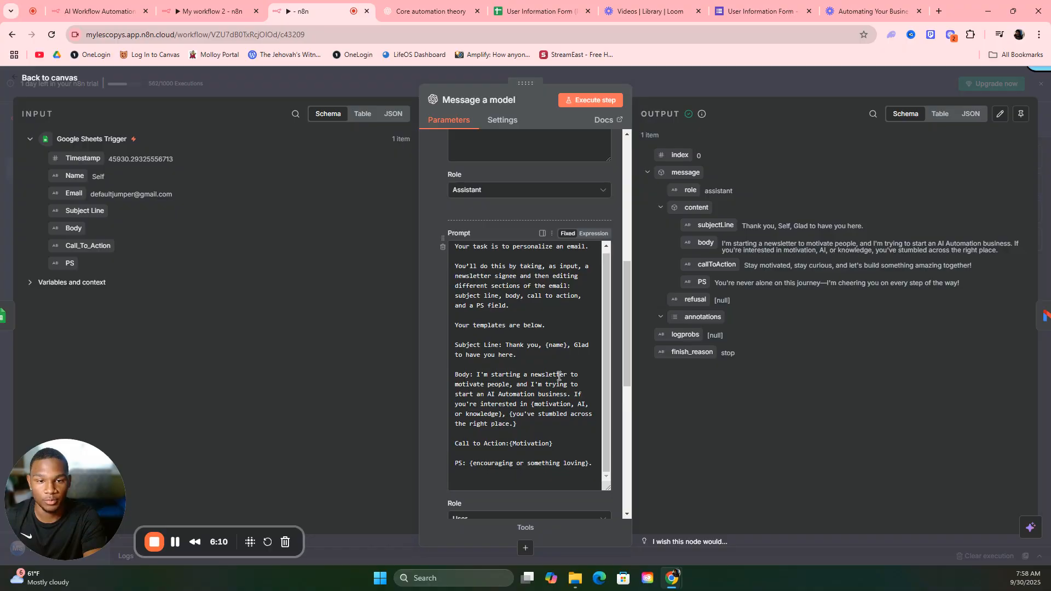
pyautogui.scroll(-1, 622, 281)
pyautogui.scroll(-1, 622, 281)
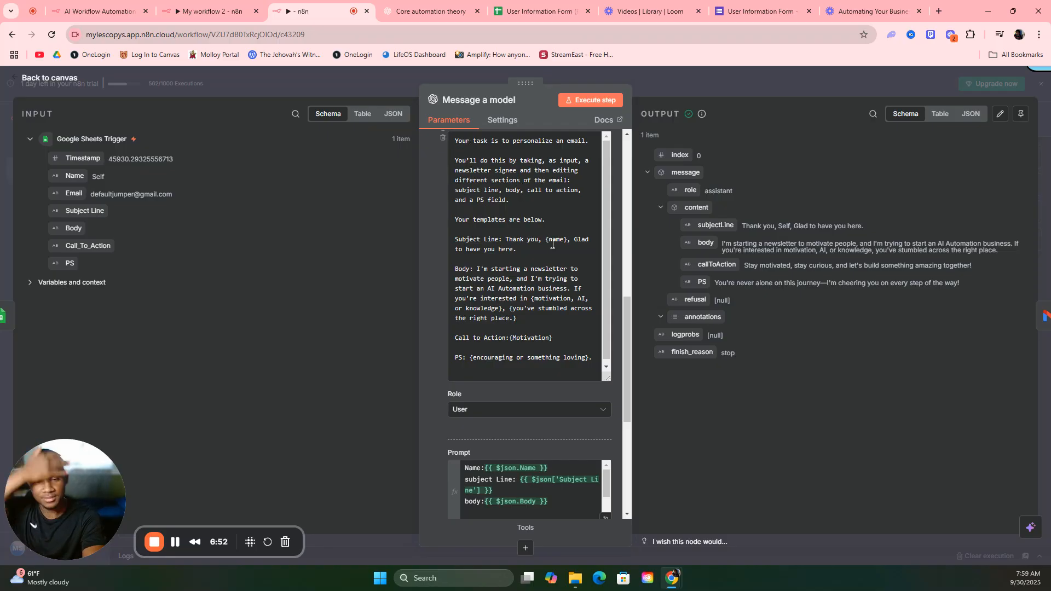
# - Open the Message a model node in My workflow 2 and enlarge its system prompt box
pyautogui.click(226, 13)
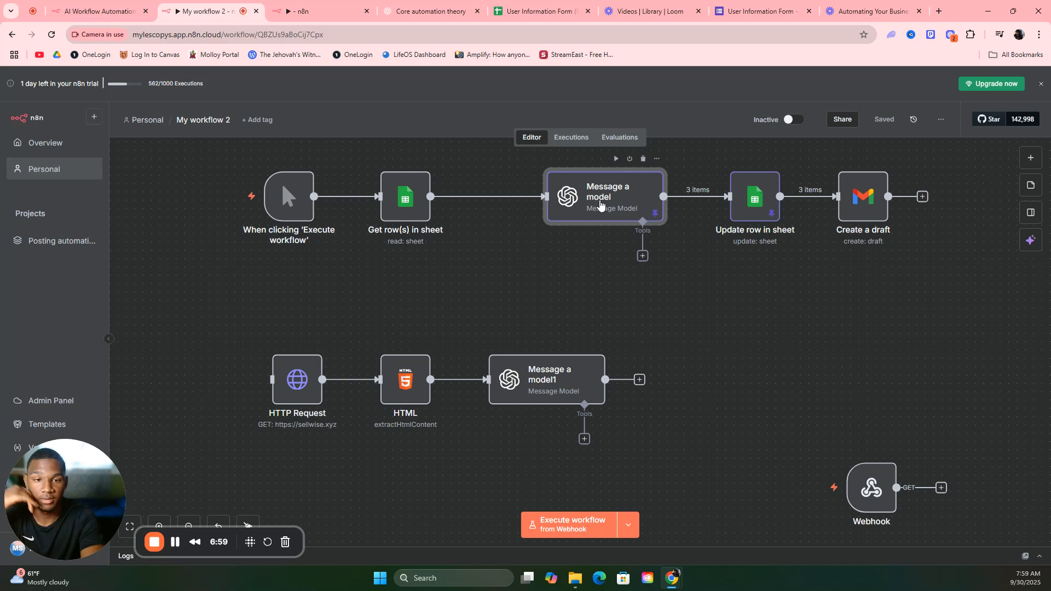
pyautogui.doubleClick(600, 206)
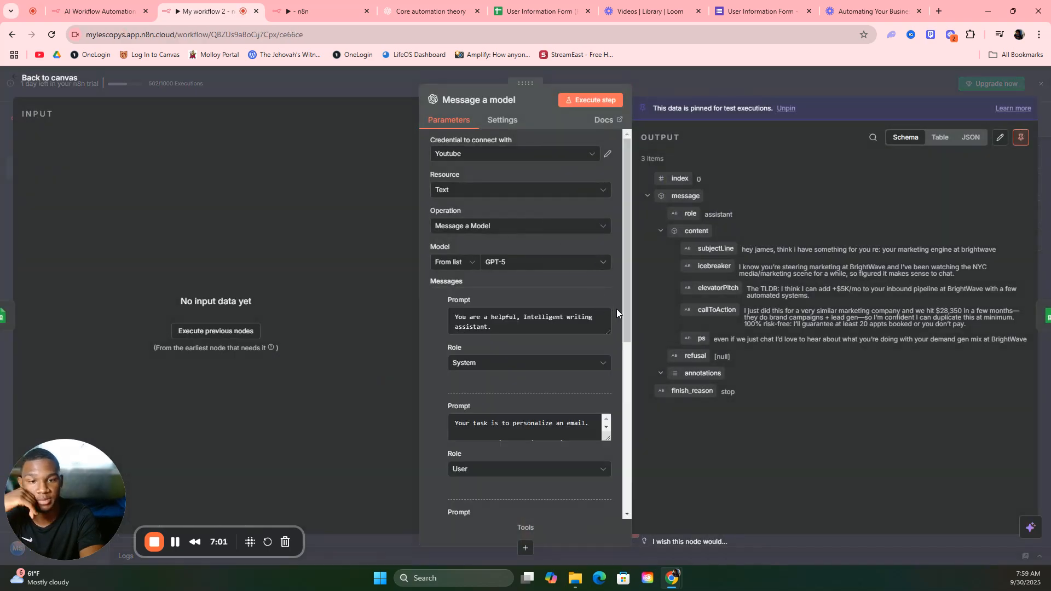
pyautogui.scroll(-1, 617, 304)
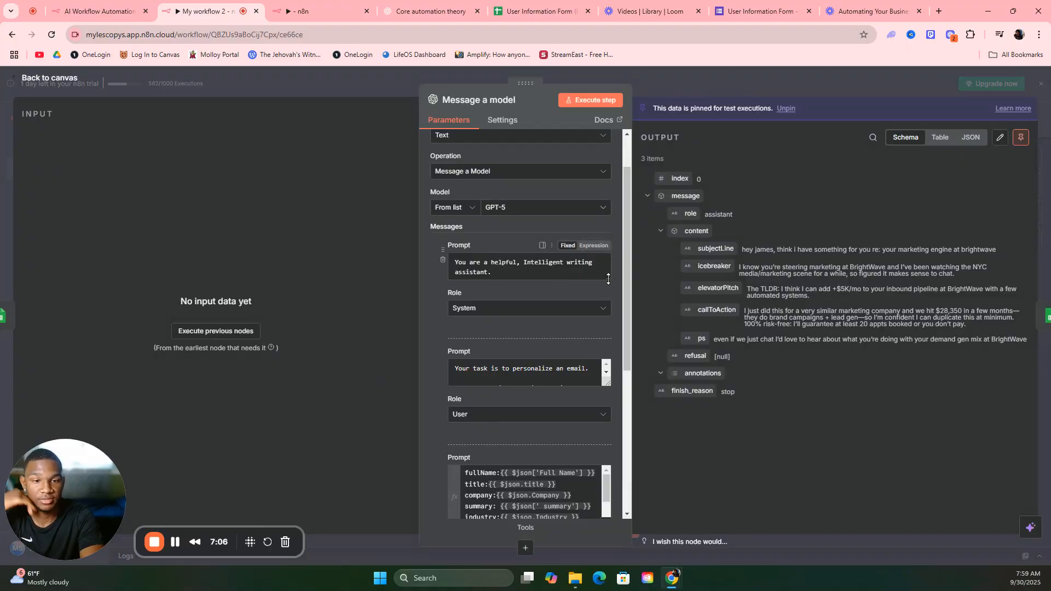
pyautogui.moveTo(608, 278); pyautogui.dragTo(612, 311)
pyautogui.scroll(-2, 621, 280)
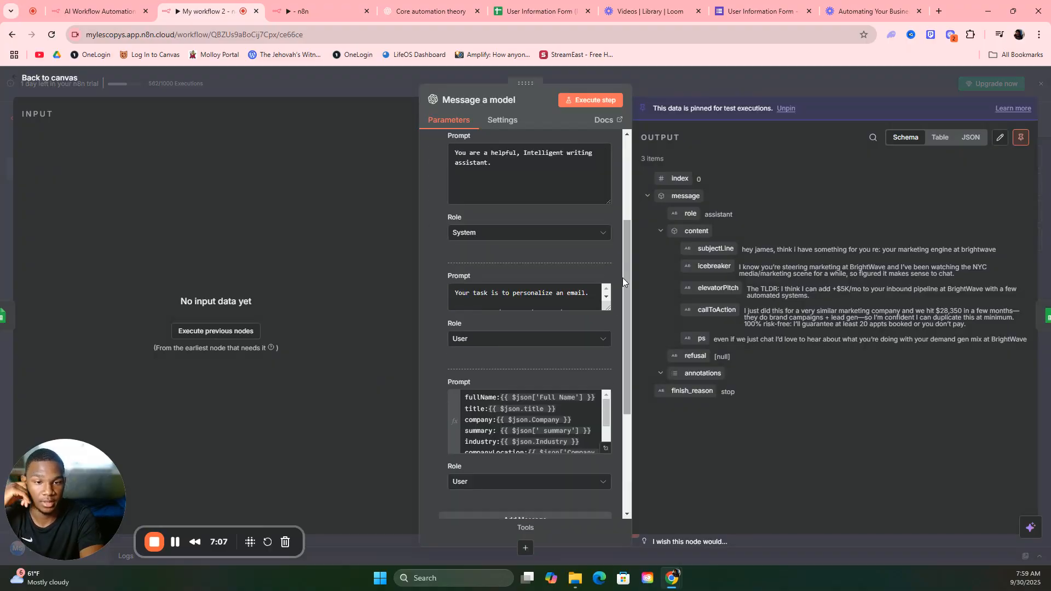
# - Enlarge the node's email personalization prompt box far enough to read the templates, guidelines and JSON response format
pyautogui.moveTo(609, 313); pyautogui.dragTo(607, 498)
pyautogui.scroll(-2, 625, 327)
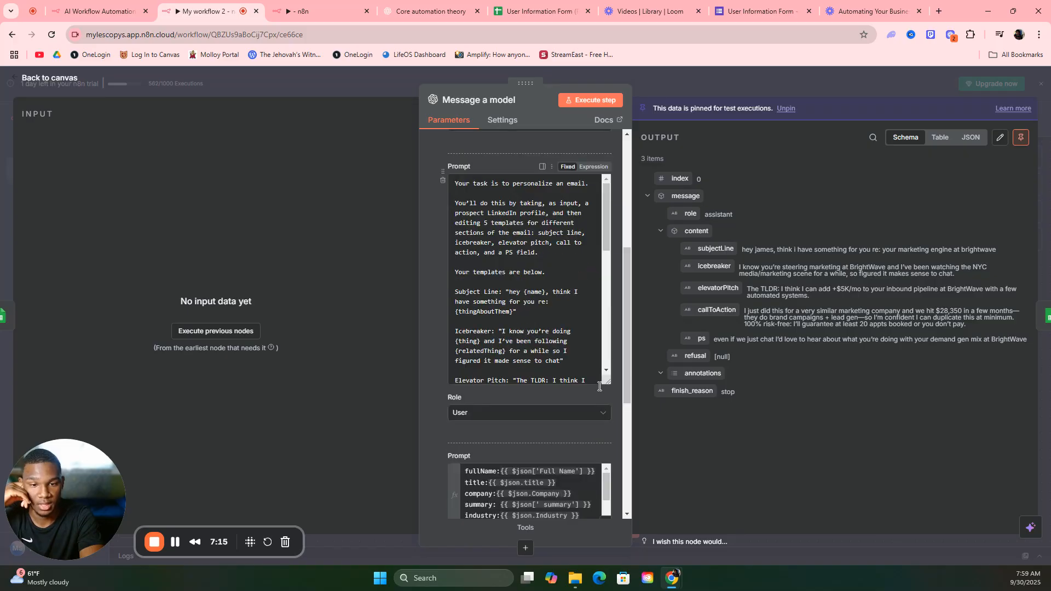
pyautogui.moveTo(606, 381); pyautogui.dragTo(607, 517)
pyautogui.scroll(-1, 623, 340)
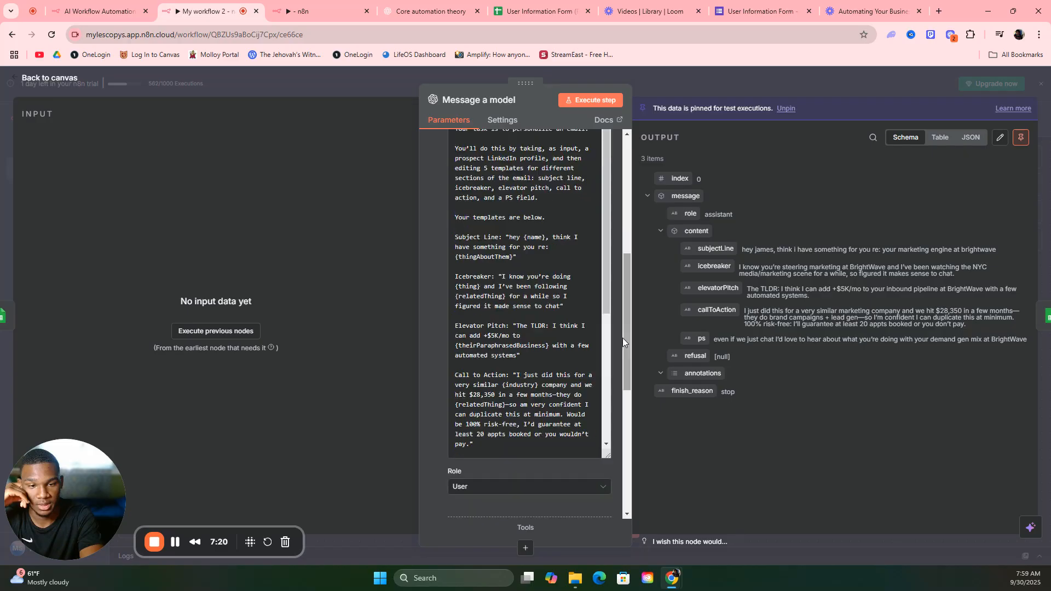
pyautogui.moveTo(604, 454); pyautogui.dragTo(608, 516)
pyautogui.scroll(-2, 623, 349)
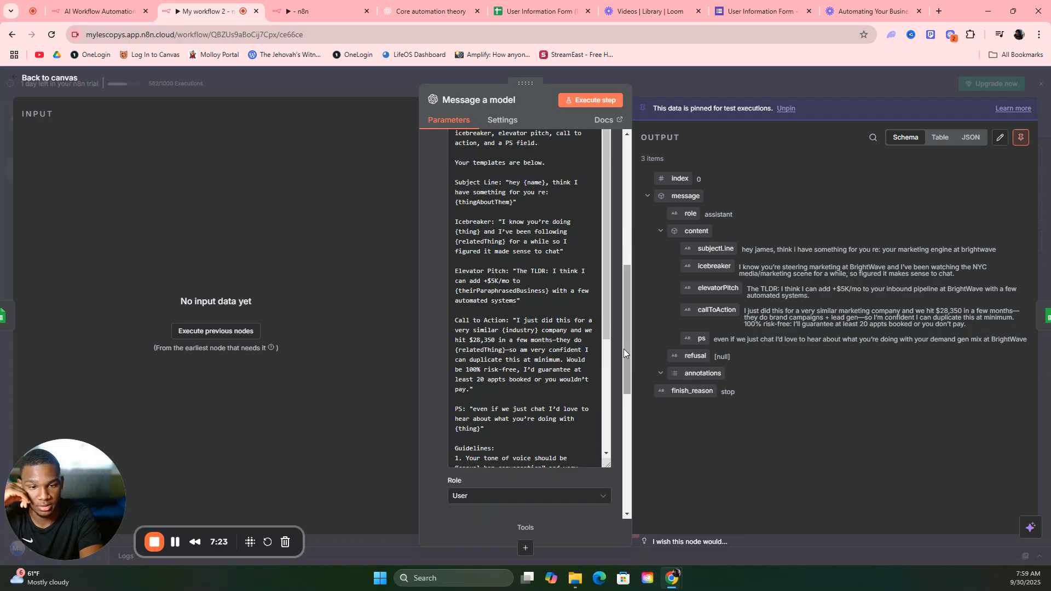
pyautogui.moveTo(612, 410); pyautogui.dragTo(604, 505)
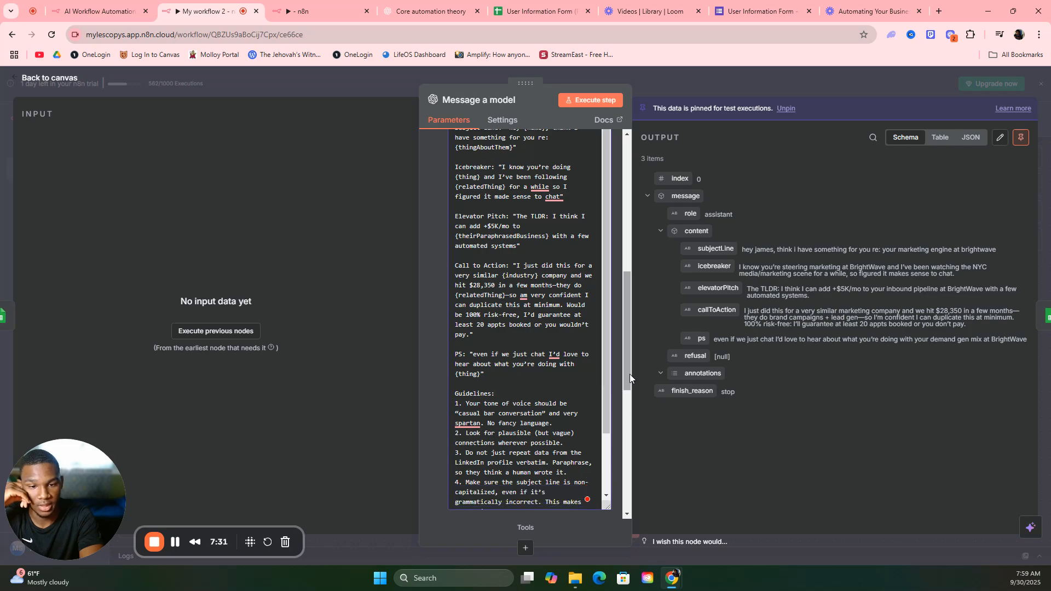
pyautogui.scroll(-2, 629, 373)
pyautogui.moveTo(607, 398); pyautogui.dragTo(602, 465)
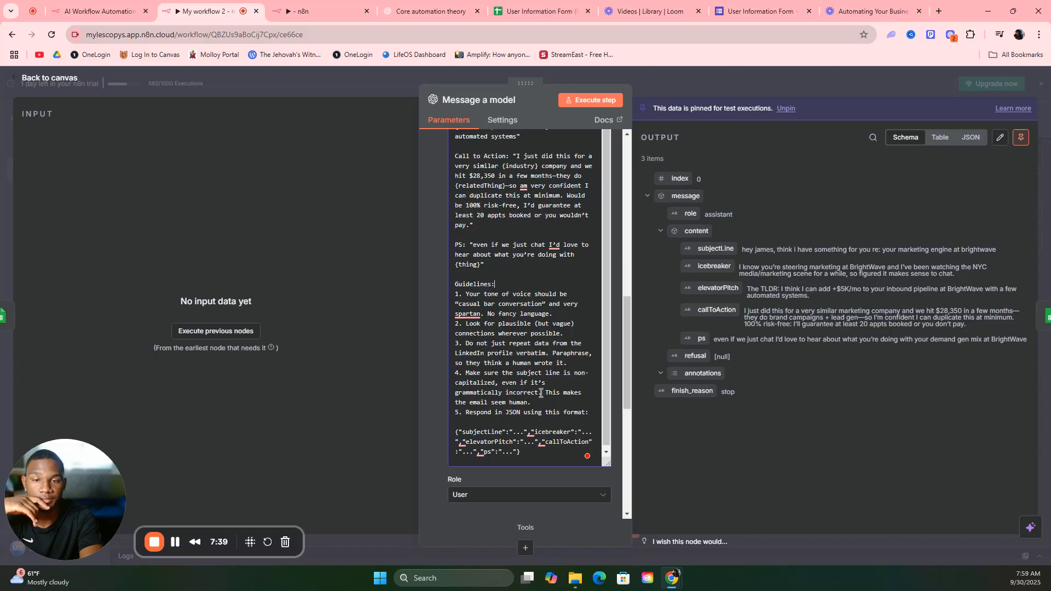
# - Reread the enlarged personalization prompt from its opening instructions down to the guidelines
pyautogui.scroll(1, 553, 315)
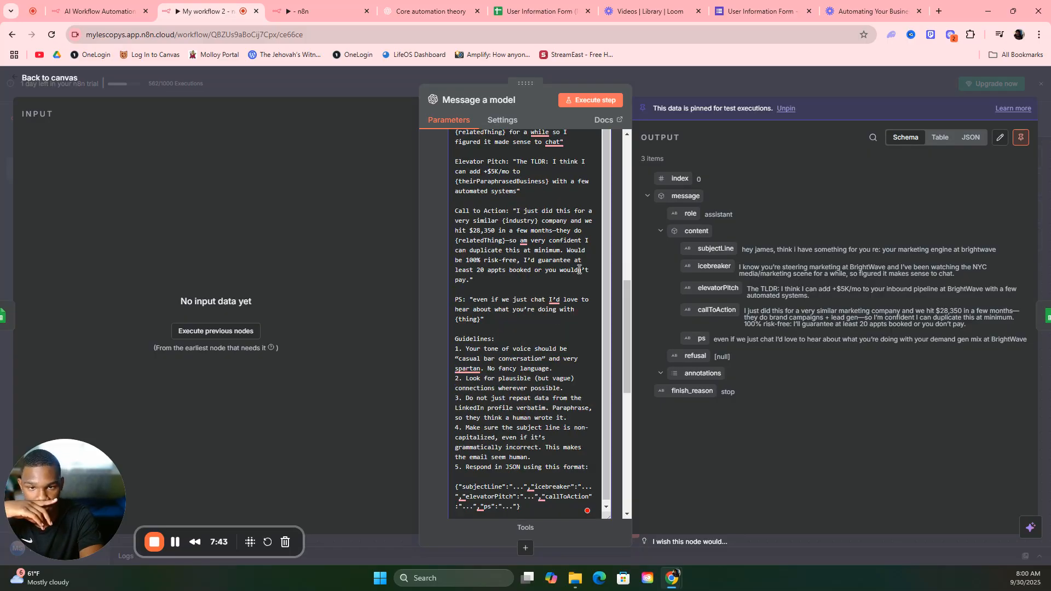
pyautogui.scroll(2, 579, 269)
pyautogui.scroll(1, 579, 269)
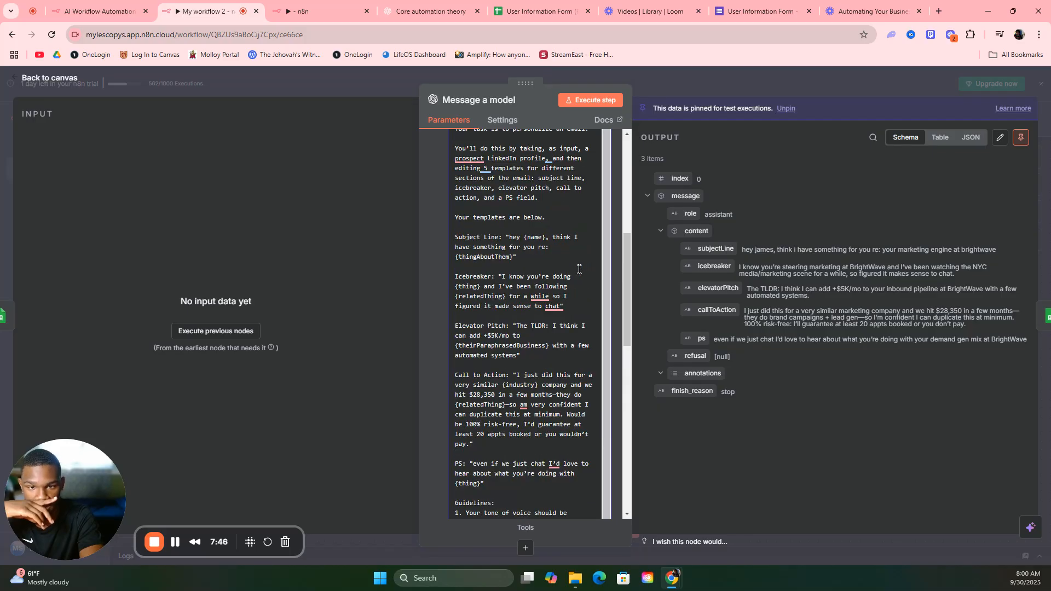
pyautogui.scroll(1, 579, 269)
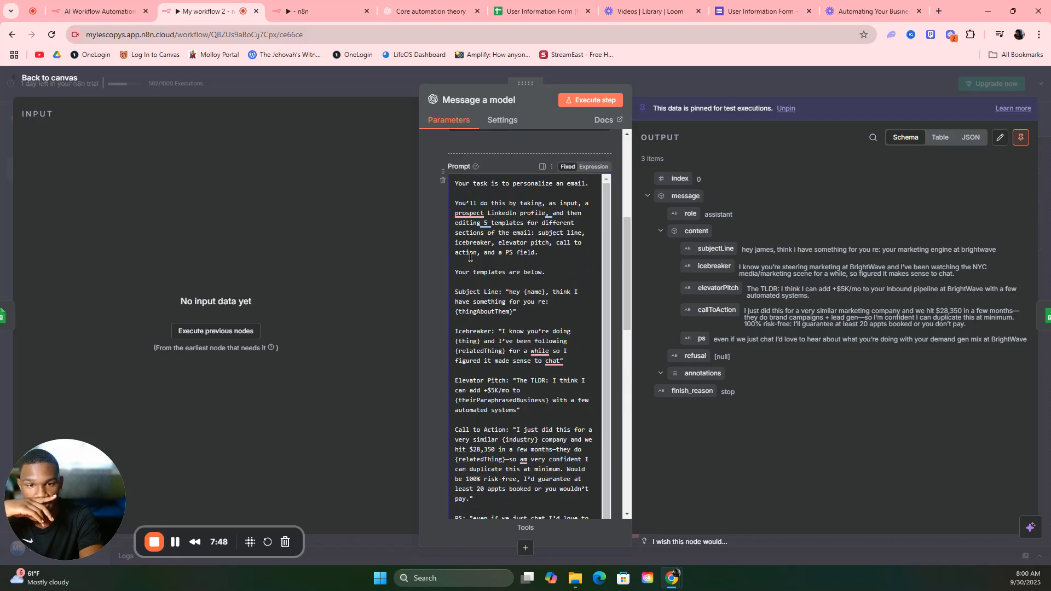
pyautogui.scroll(-5, 622, 256)
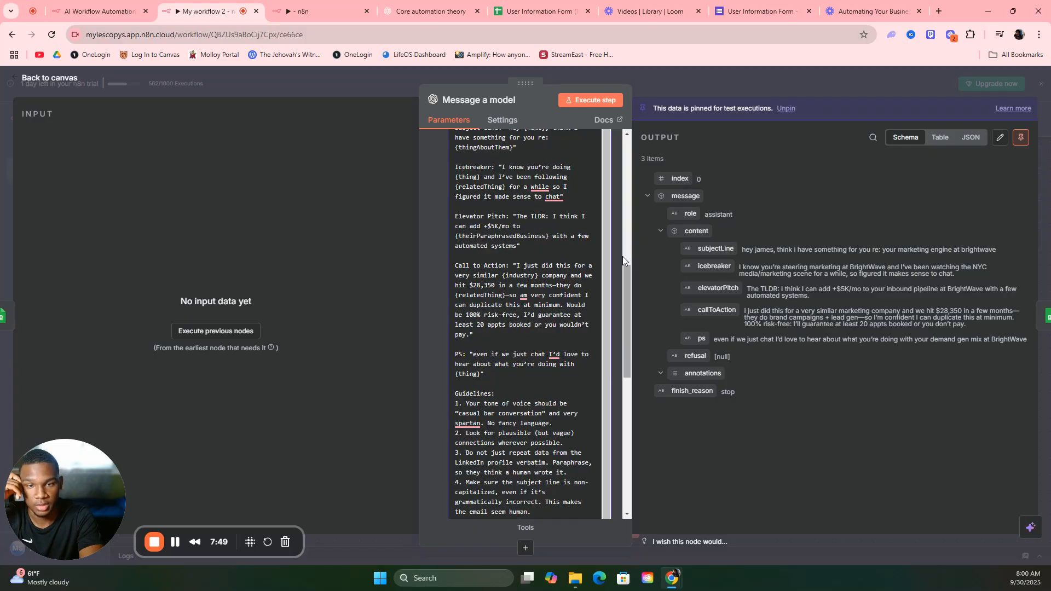
# - Return to the Mini Lead System's Message a model node and highlight the body text in its output
pyautogui.click(296, 6)
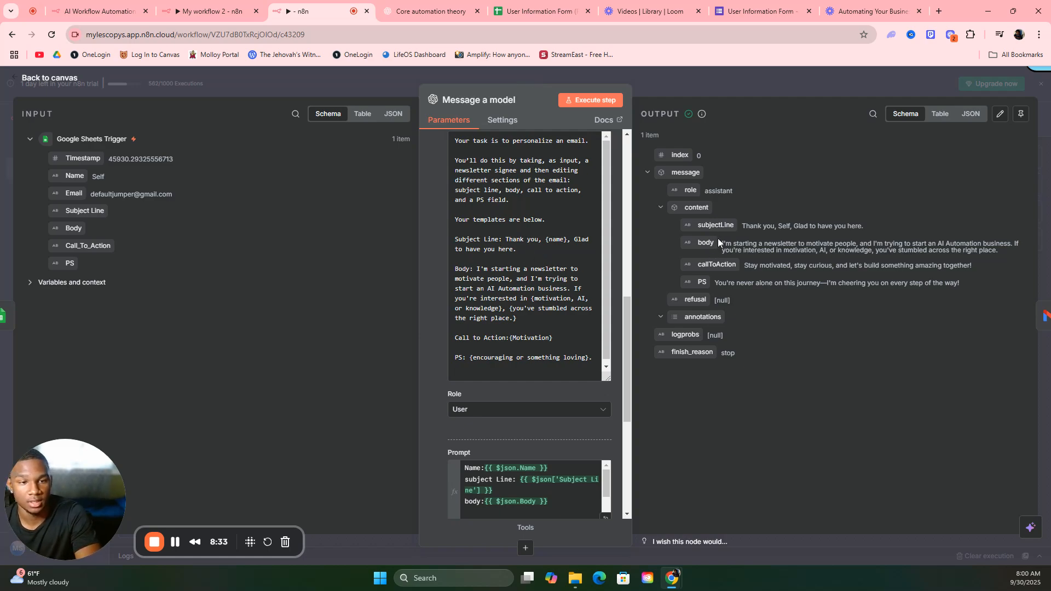
pyautogui.moveTo(720, 243); pyautogui.dragTo(1010, 252)
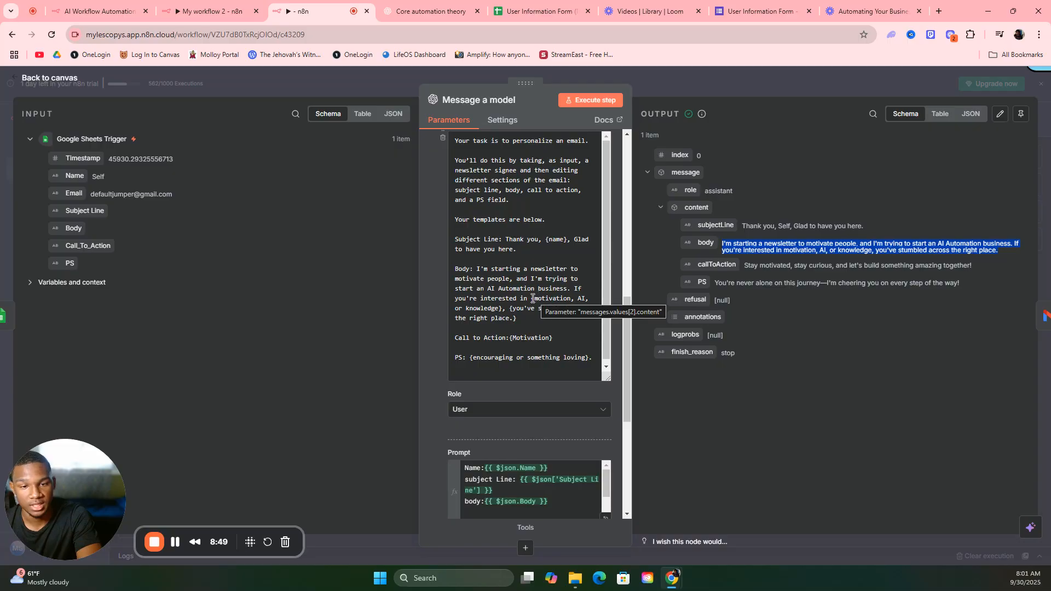
# - Compare the Body template's {motivation, AI, or knowledge} placeholder with the generated body text by highlighting each in turn
pyautogui.moveTo(532, 298); pyautogui.dragTo(504, 308)
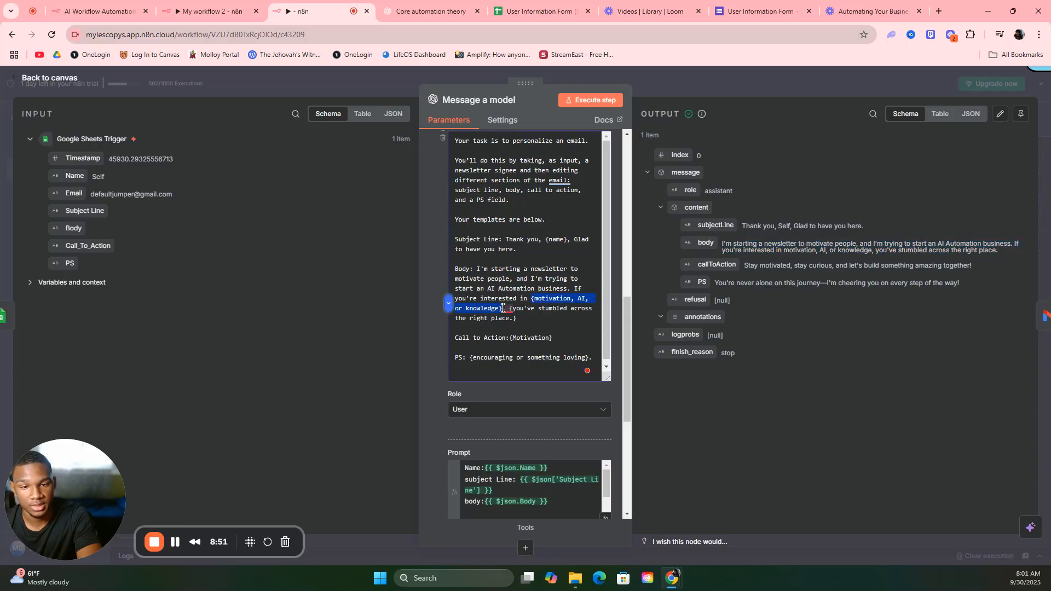
pyautogui.moveTo(504, 308)
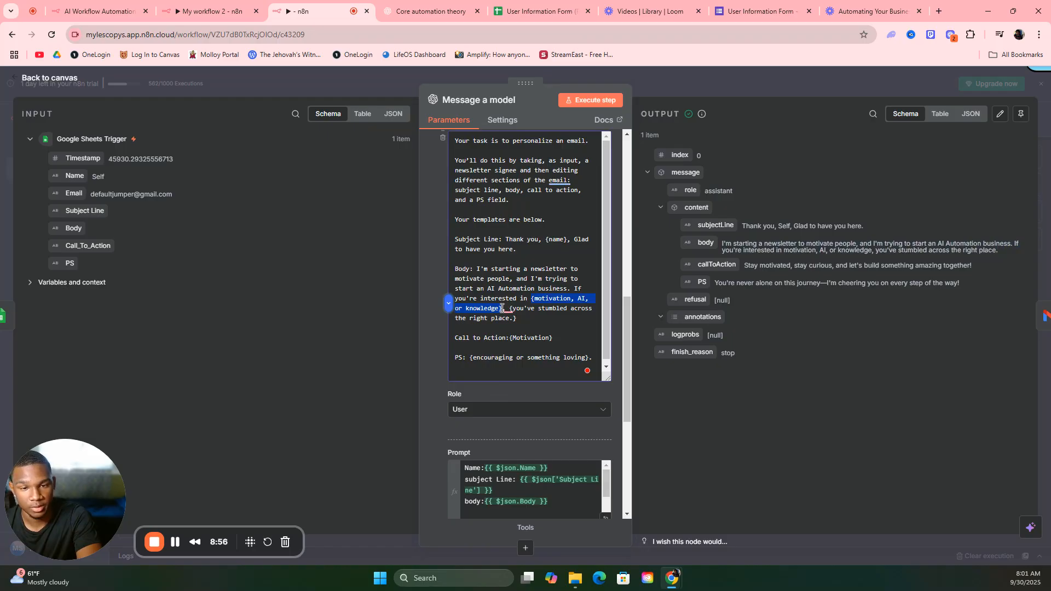
pyautogui.click(504, 308)
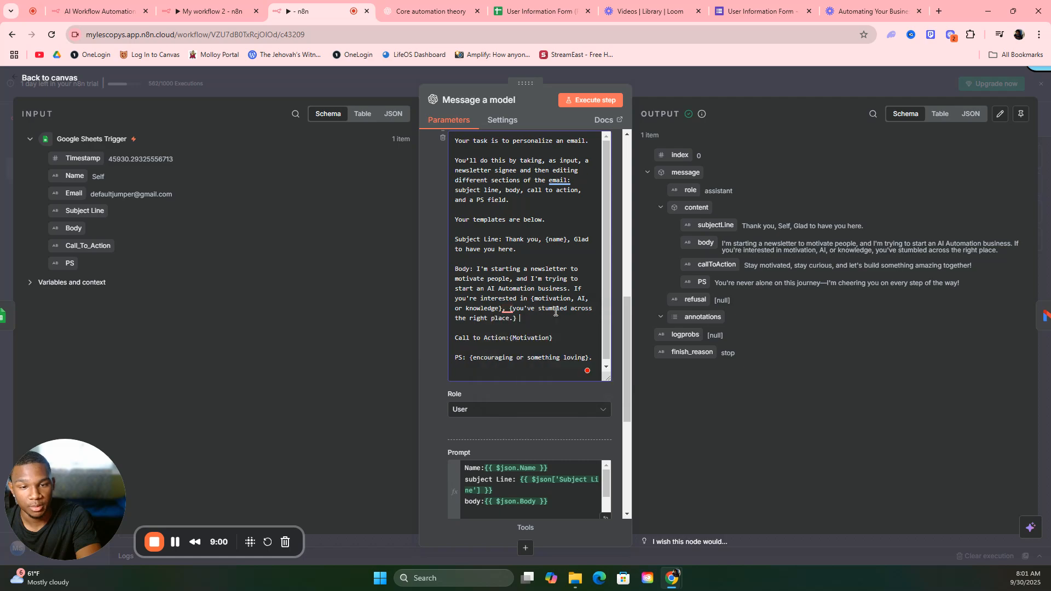
pyautogui.click(518, 320)
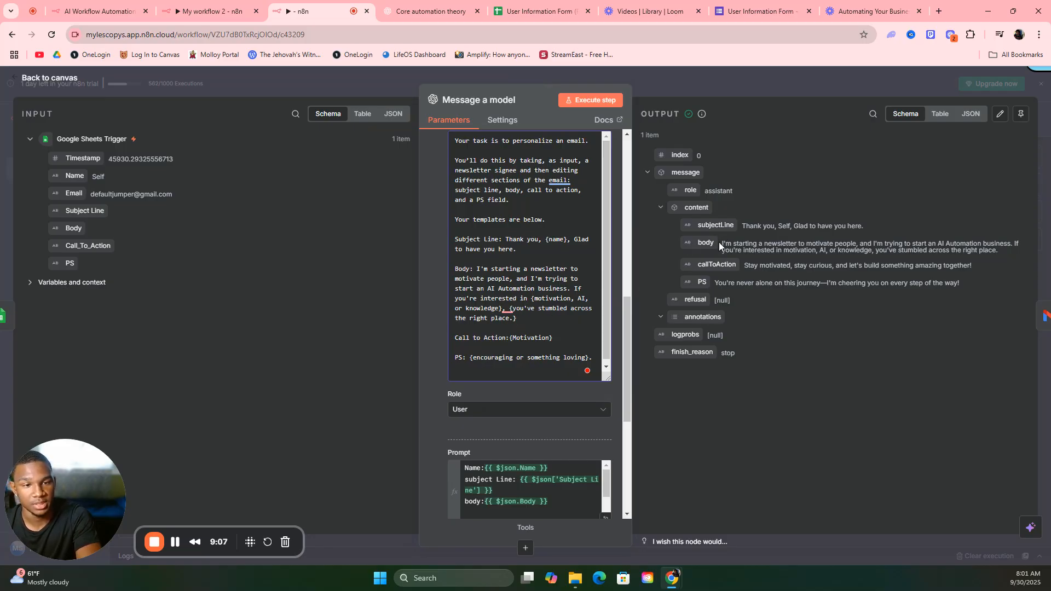
pyautogui.moveTo(722, 243); pyautogui.dragTo(1000, 244)
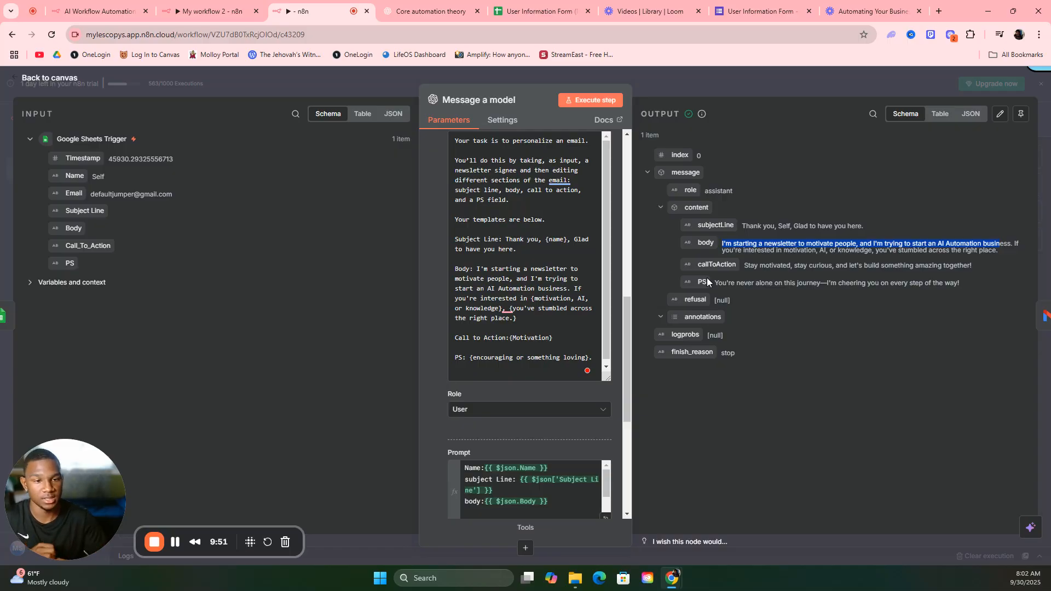
# - Highlight the PS template's {encouraging or something loving} placeholder and the matching PS text in the node's output
pyautogui.scroll(-1, 482, 350)
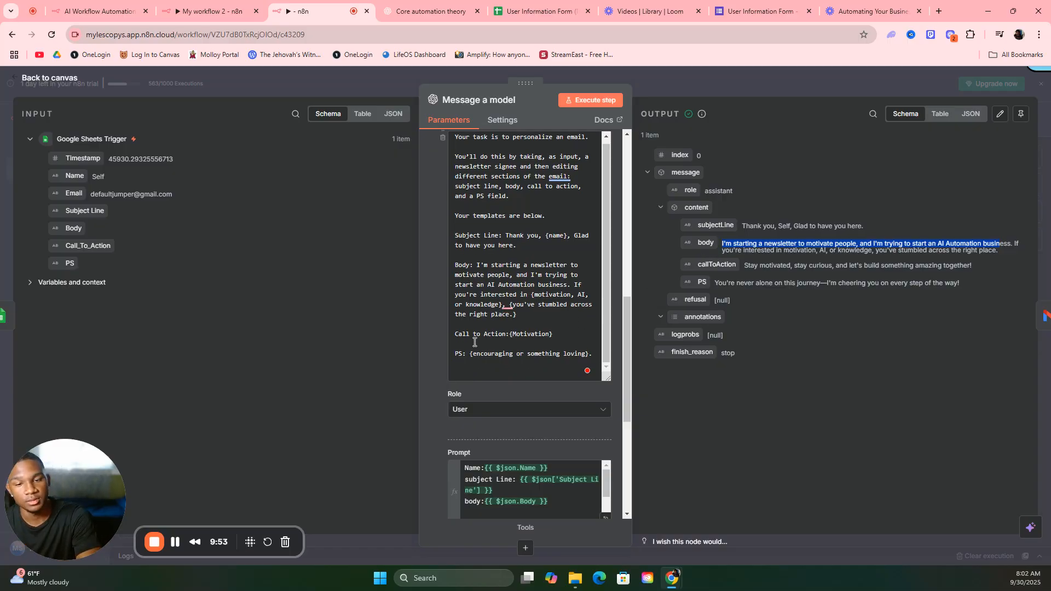
pyautogui.moveTo(470, 354); pyautogui.dragTo(591, 355)
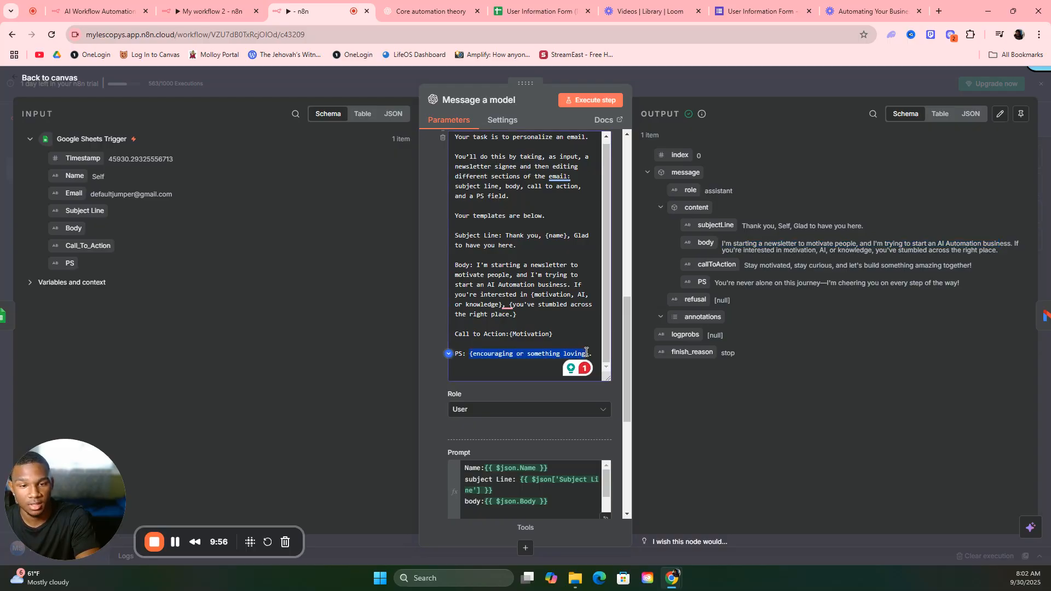
pyautogui.click(550, 364)
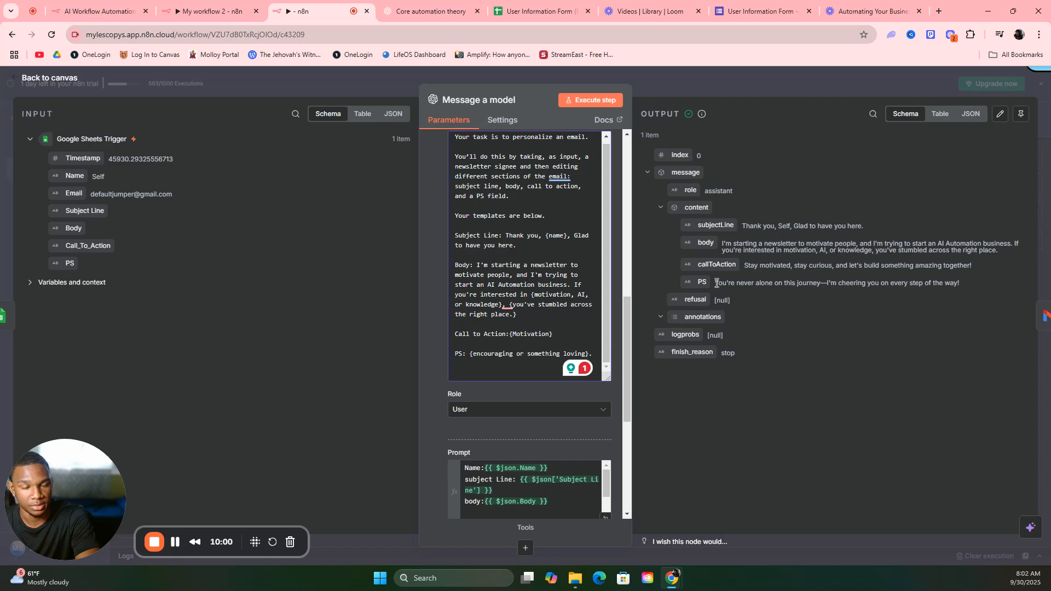
pyautogui.moveTo(717, 283); pyautogui.dragTo(965, 286)
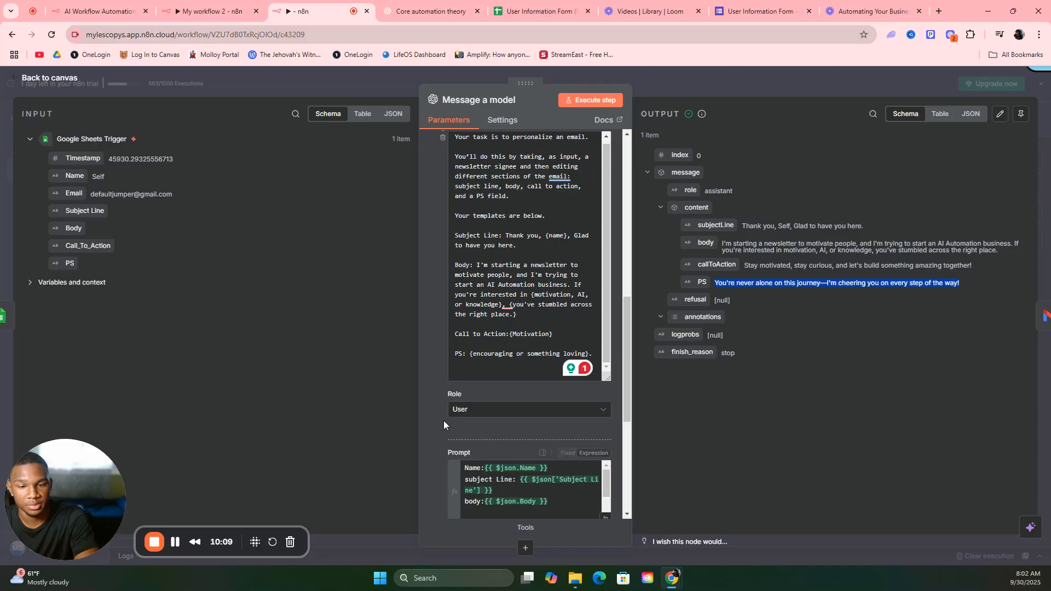
# - Review the last user prompt's Name, subject Line, body, CalltoAction and PS expressions, and return to the workflow canvas
pyautogui.scroll(-2, 435, 372)
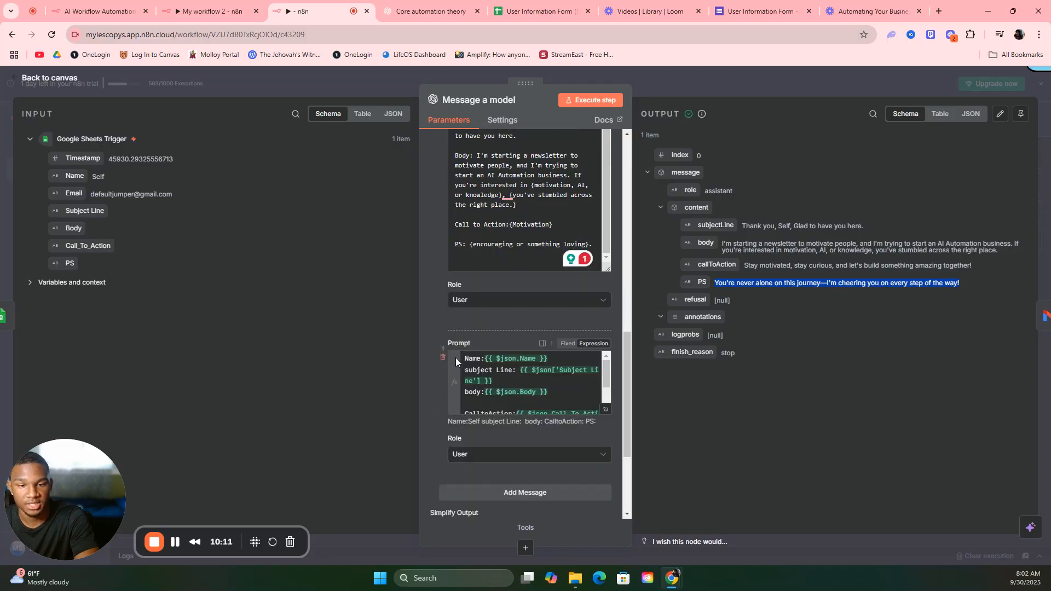
pyautogui.scroll(-1, 607, 375)
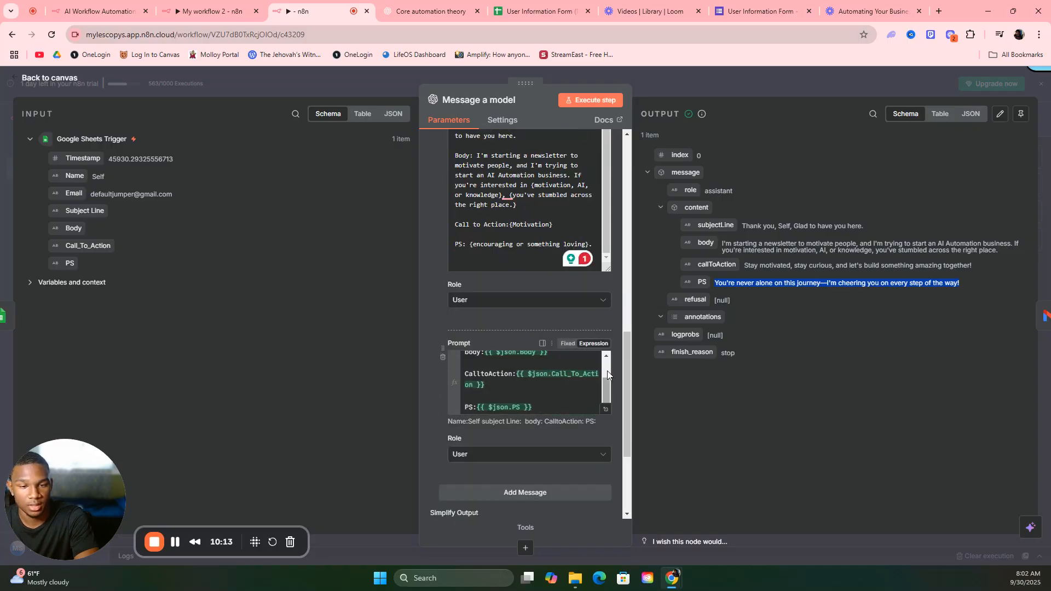
pyautogui.scroll(1, 603, 370)
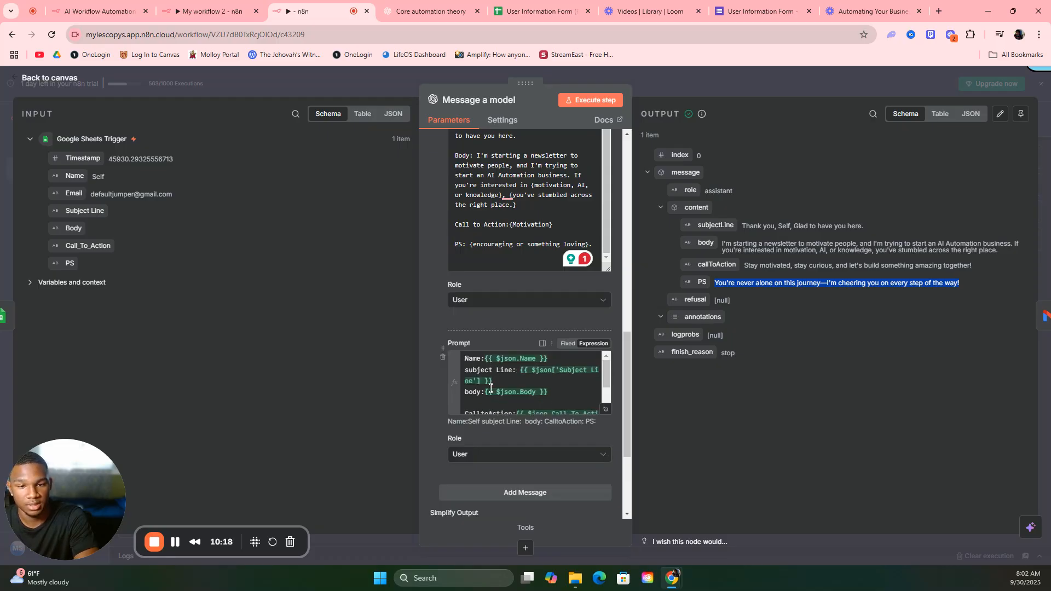
pyautogui.scroll(-2, 474, 401)
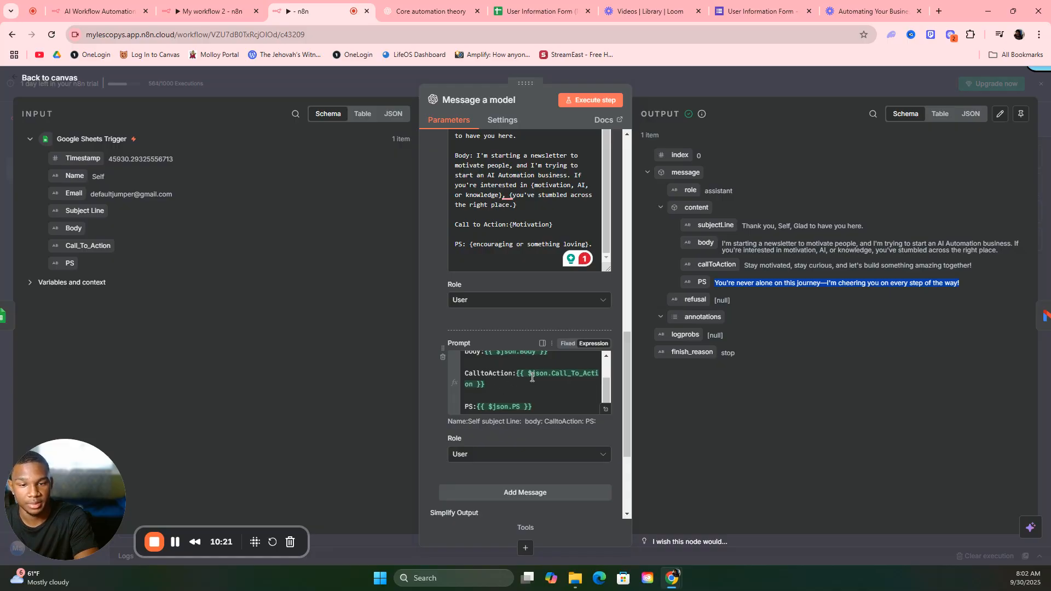
pyautogui.scroll(2, 532, 376)
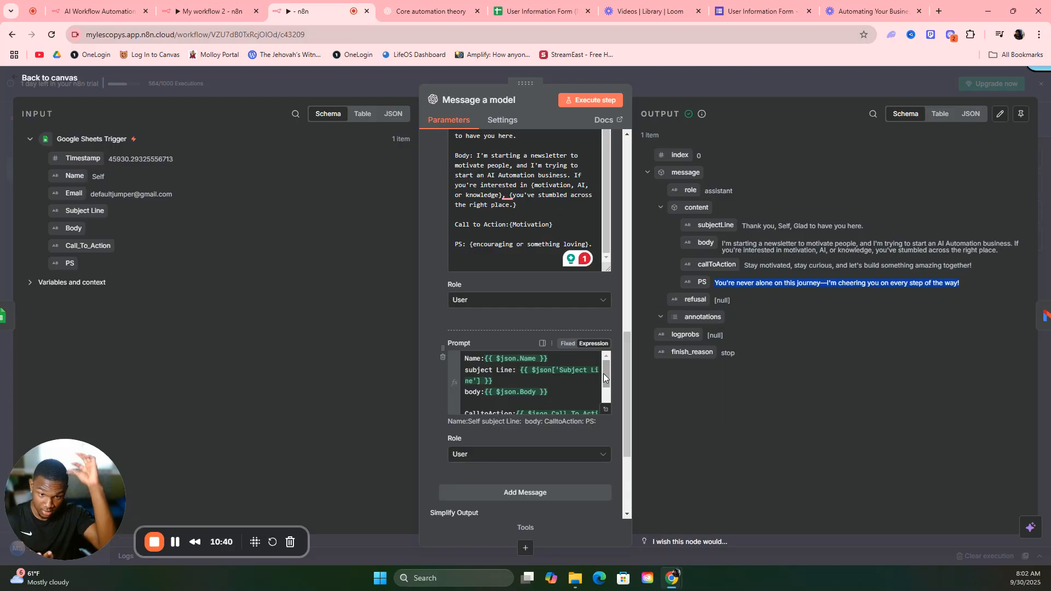
pyautogui.scroll(-1, 604, 378)
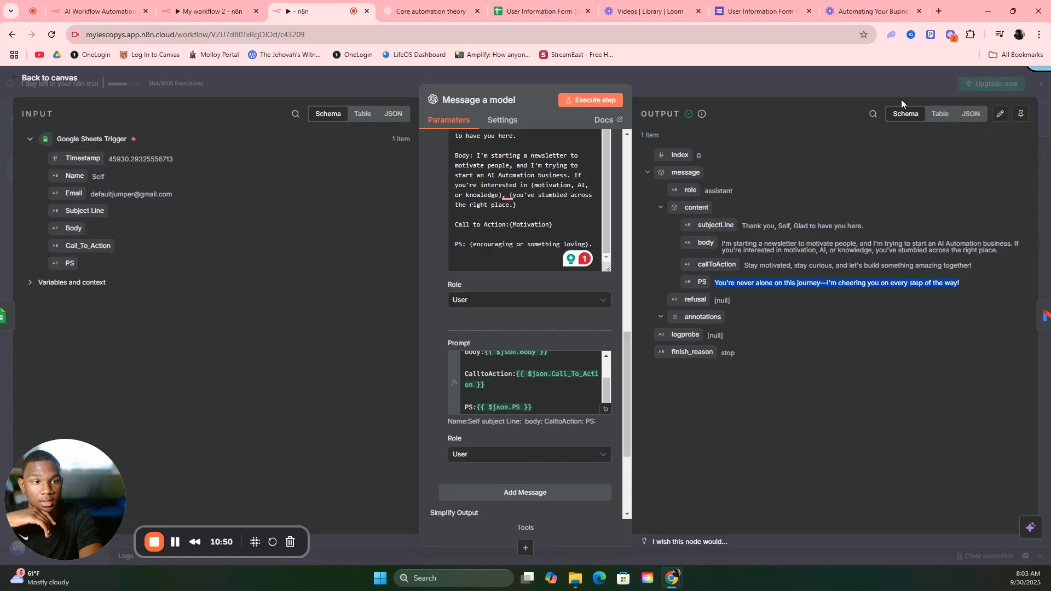
pyautogui.click(848, 95)
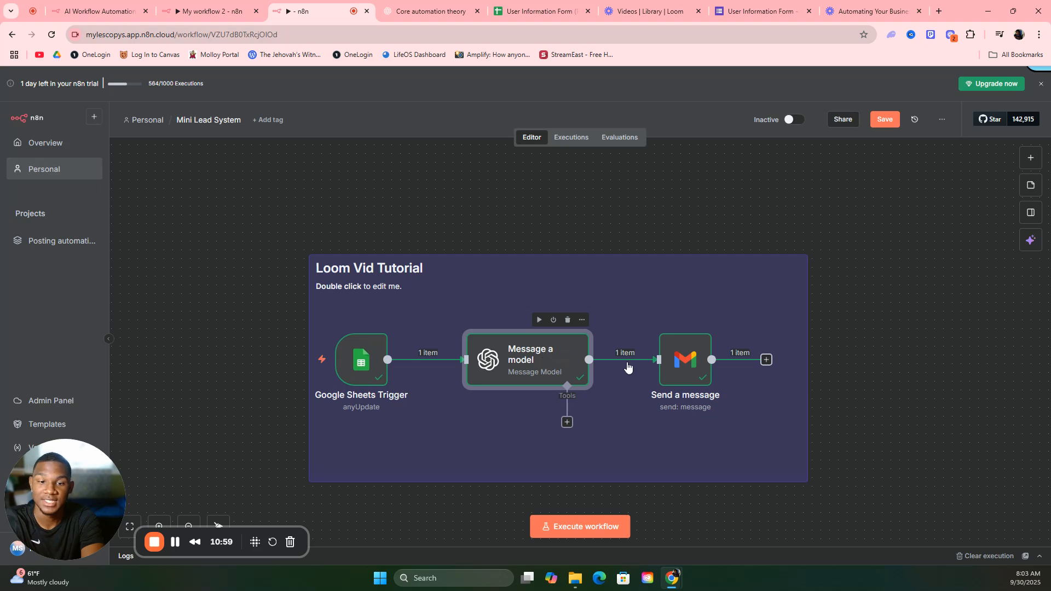
# - Open the Gmail Send a message node and view its output as JSON, returning to the schema view
pyautogui.click(682, 353)
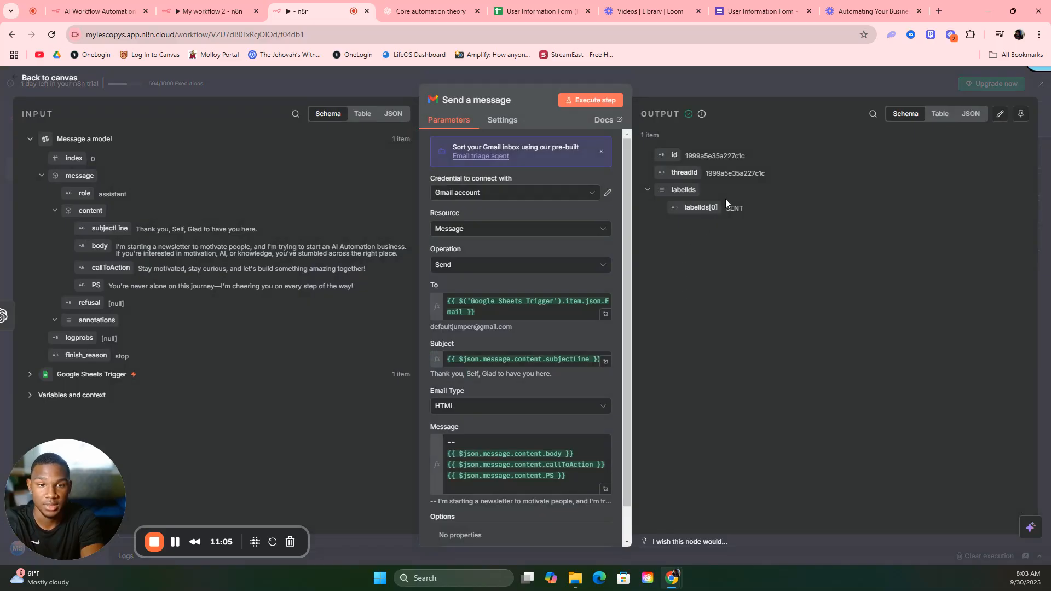
pyautogui.click(959, 116)
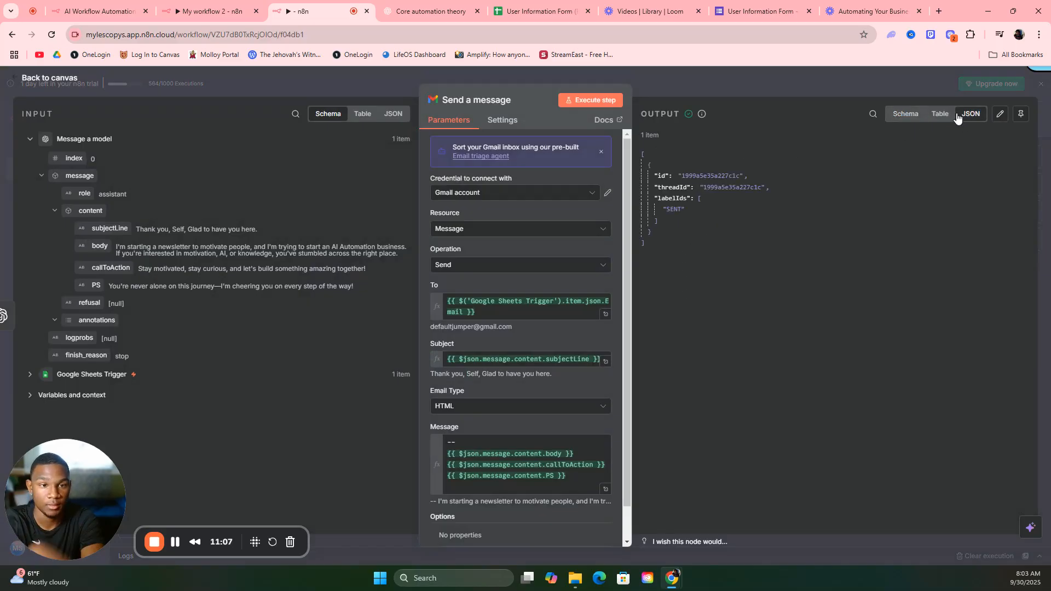
pyautogui.click(909, 113)
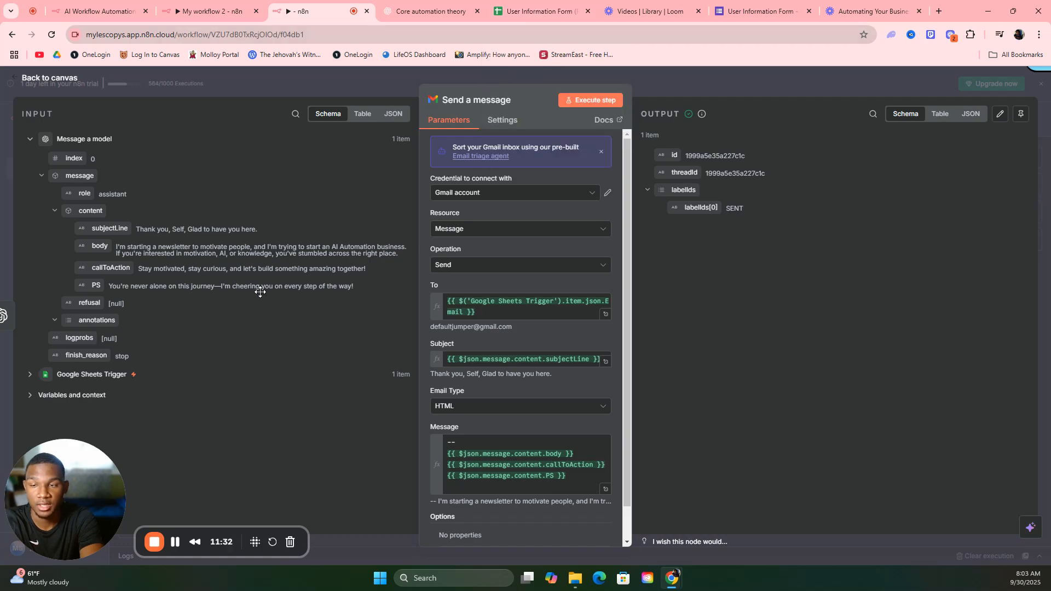
# - Inspect the Google Sheets Trigger fields feeding the Send a message node, check its email parameters, and close the node
pyautogui.click(30, 140)
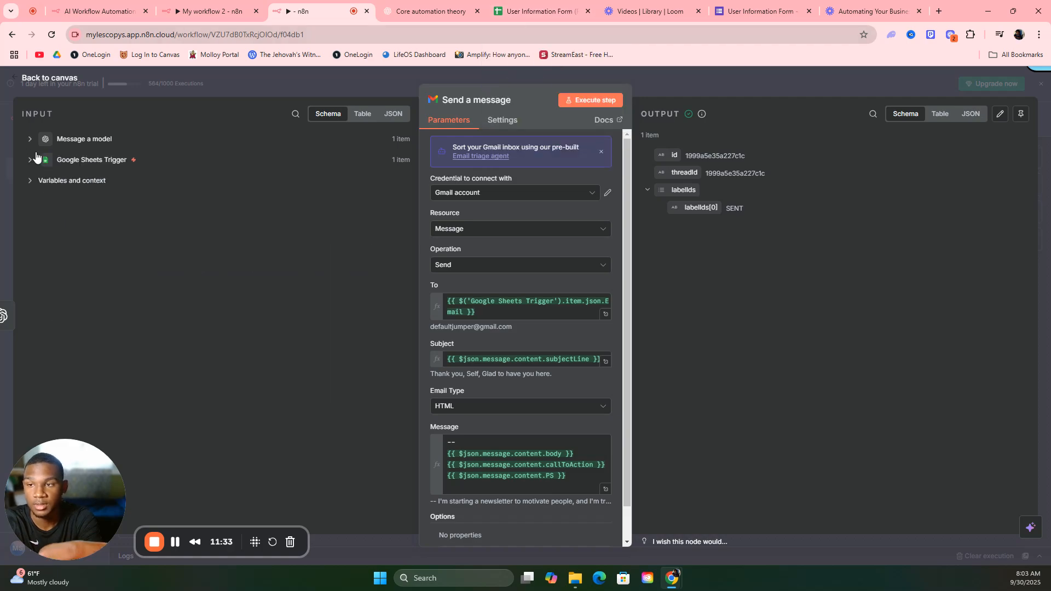
pyautogui.click(31, 161)
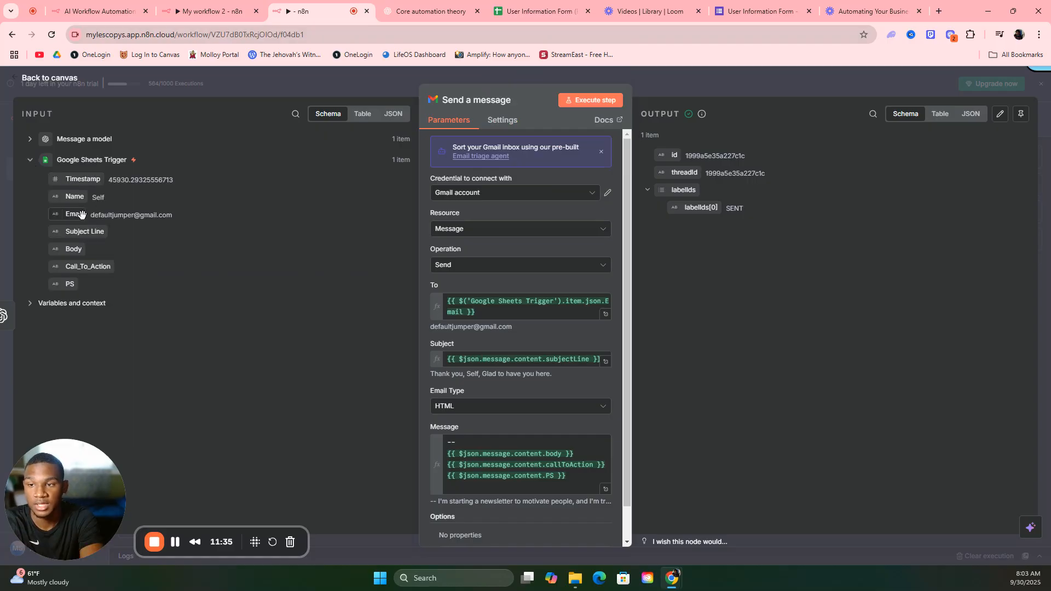
pyautogui.click(30, 161)
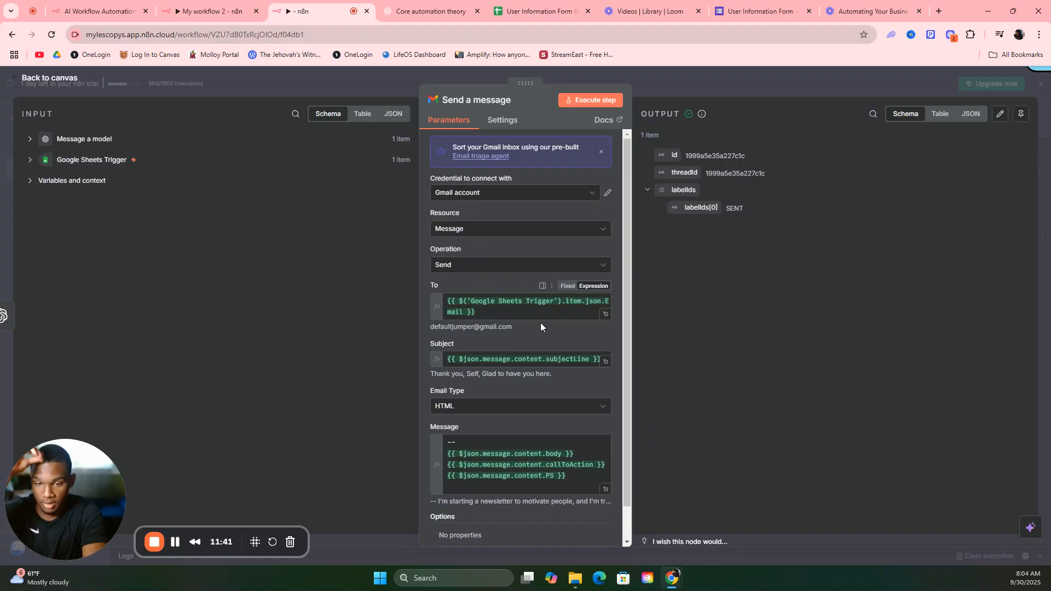
pyautogui.scroll(-1, 528, 325)
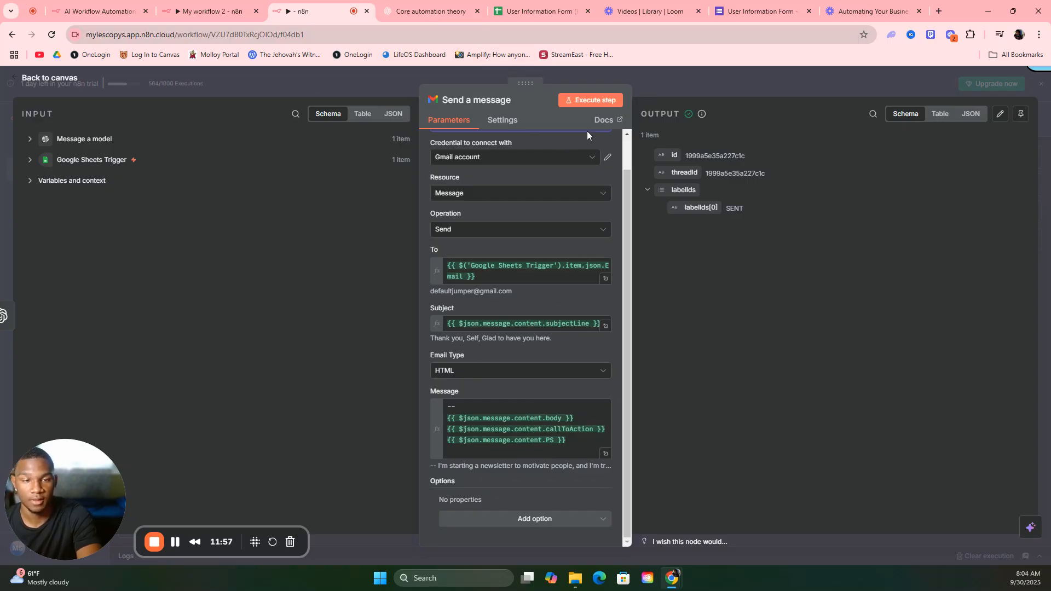
pyautogui.click(733, 86)
# - Open the recipient account's Gmail inbox in a new browser tab, switching to that Google account
pyautogui.click(938, 12)
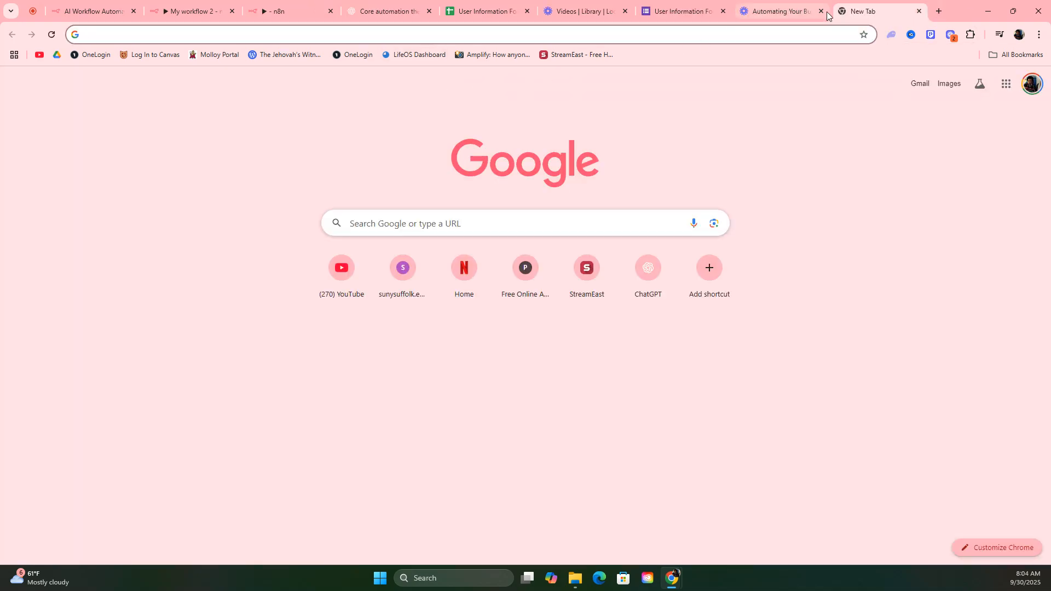
pyautogui.click(1032, 83)
pyautogui.click(911, 326)
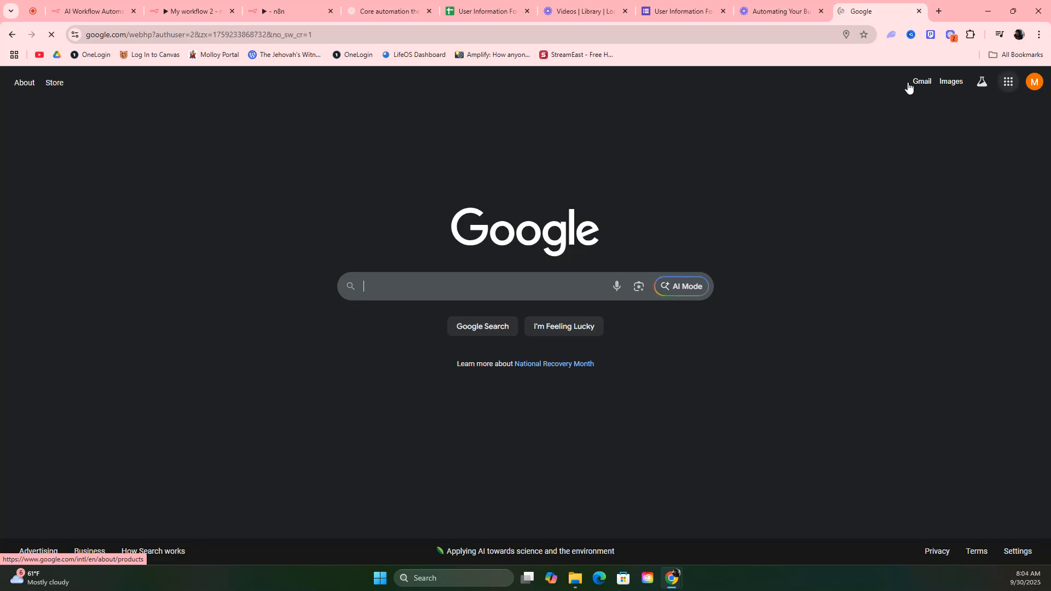
pyautogui.click(917, 82)
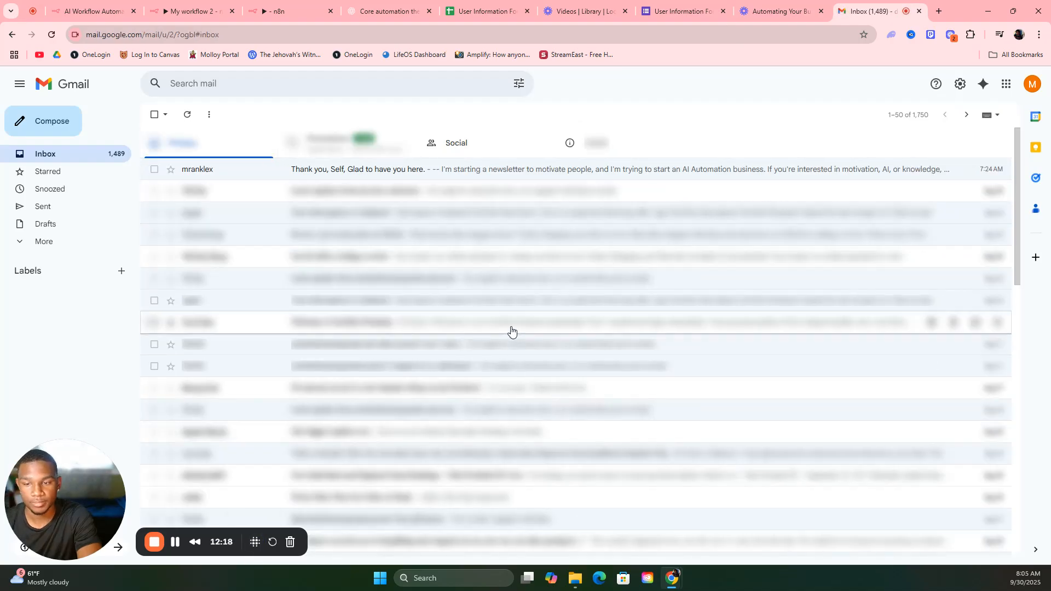
# - Open the "Thank you, Self, Glad to have you here." email, highlight its message text, and return to the Mini Lead System workflow
pyautogui.click(528, 175)
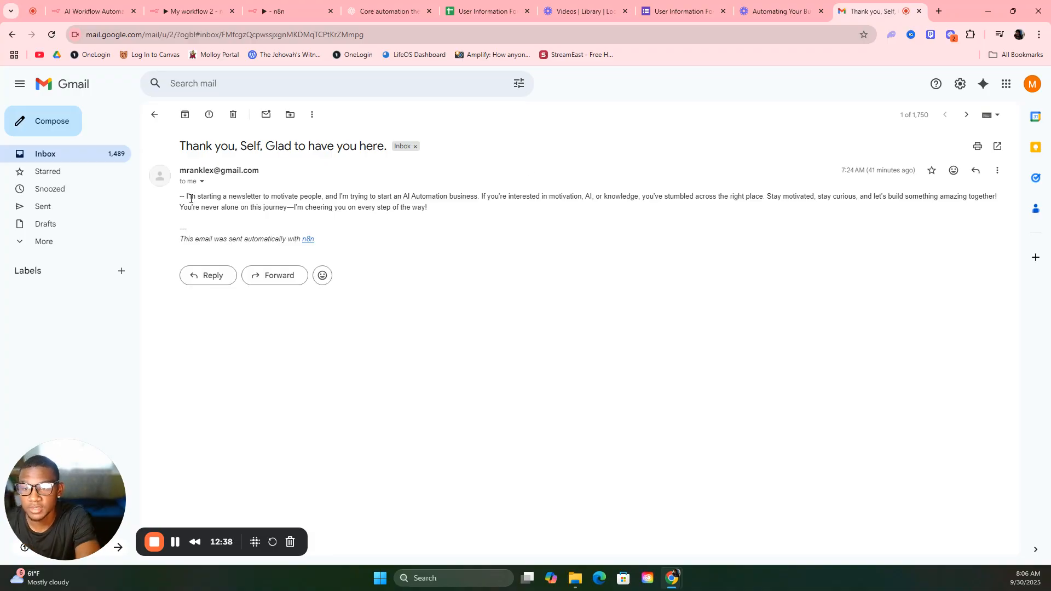
pyautogui.moveTo(185, 197); pyautogui.dragTo(432, 216)
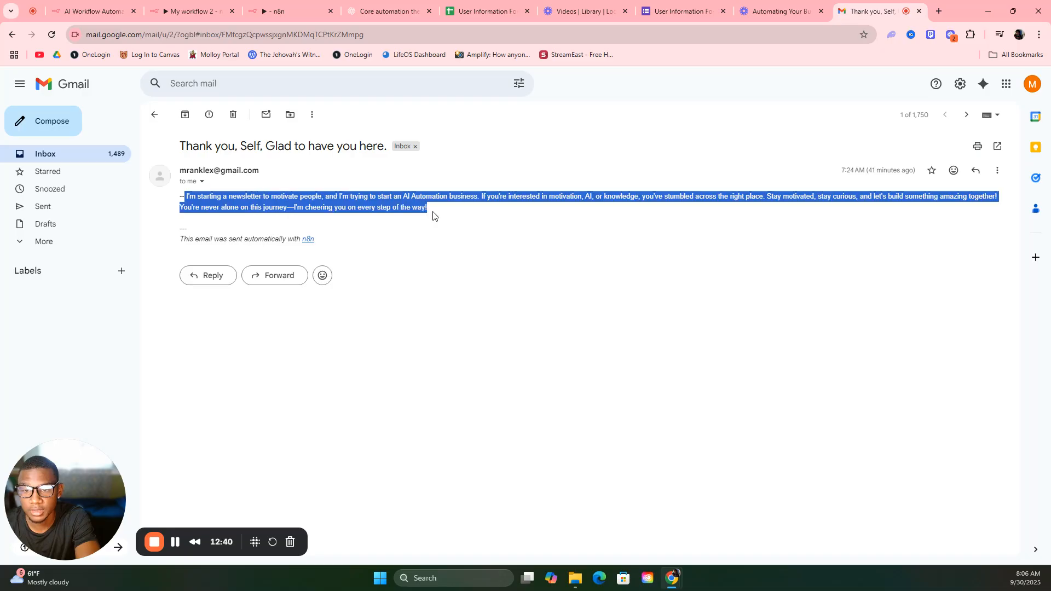
pyautogui.click(415, 225)
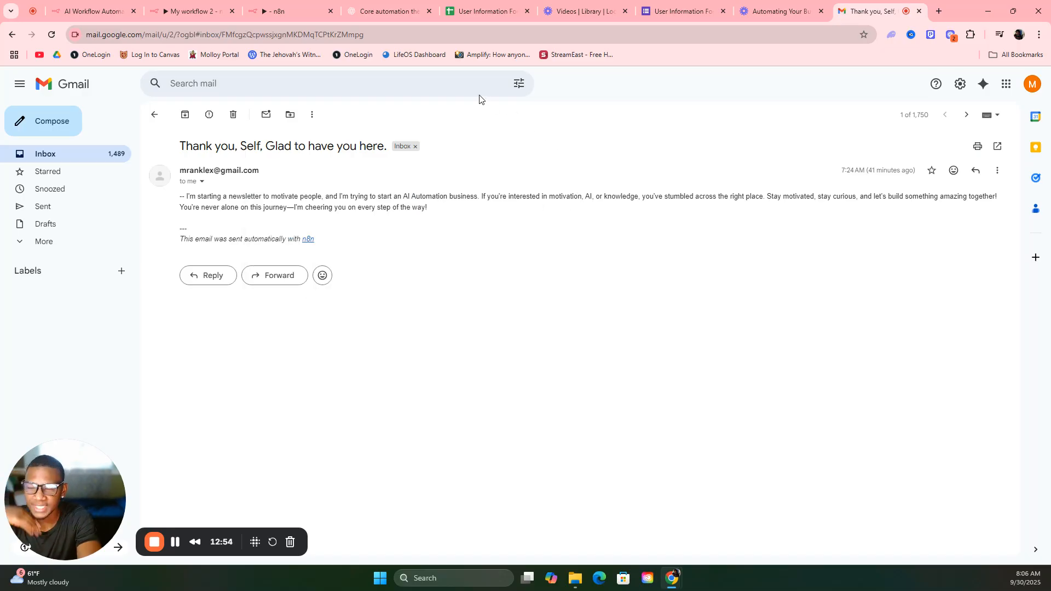
pyautogui.click(284, 11)
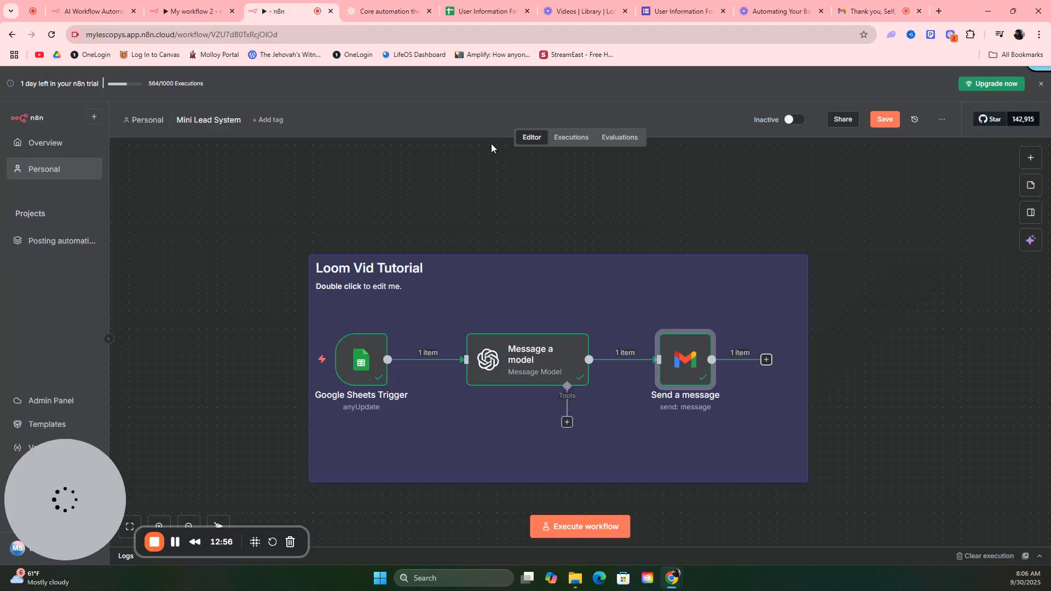